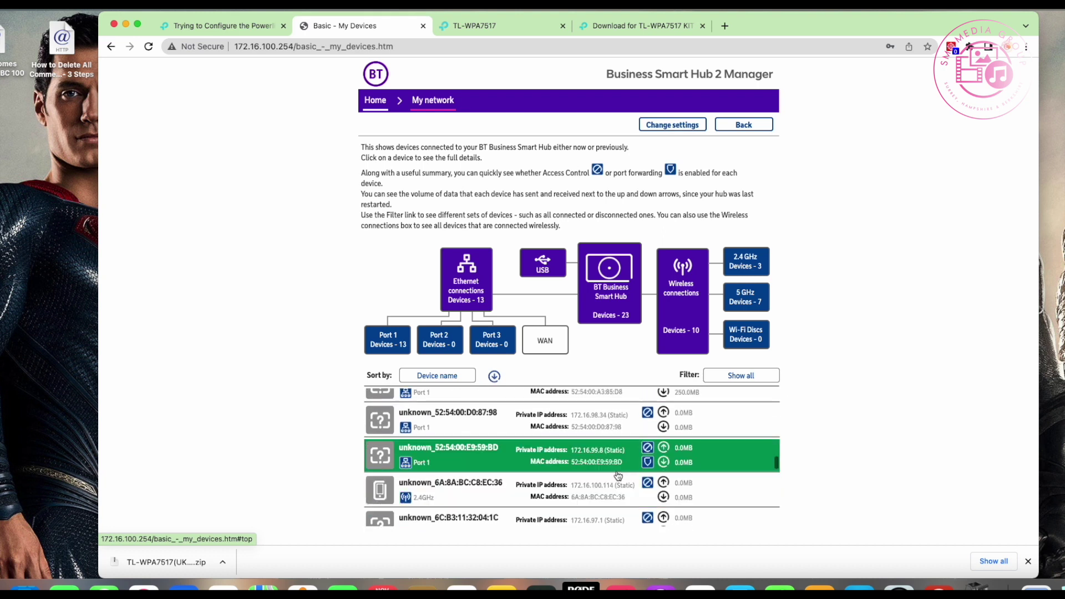
Scroll the My Devices list to find the TL-WPA7517 row with IP 172.16.100.119.
{"action": "scroll", "coordinate": [618, 476], "scroll_direction": "up", "scroll_amount": 1}
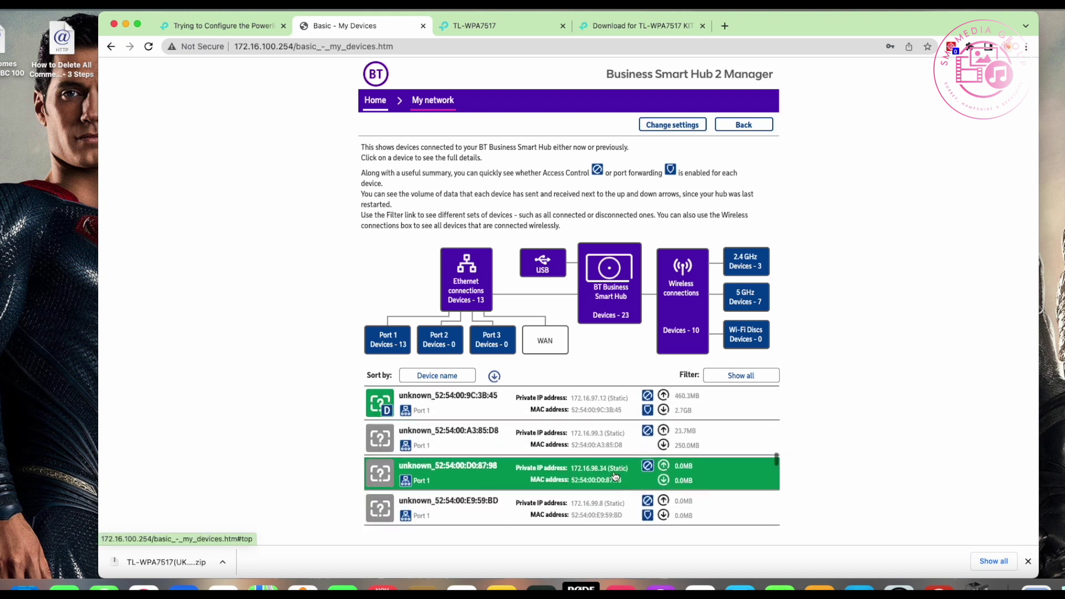
{"action": "scroll", "coordinate": [614, 476], "scroll_direction": "up", "scroll_amount": 3}
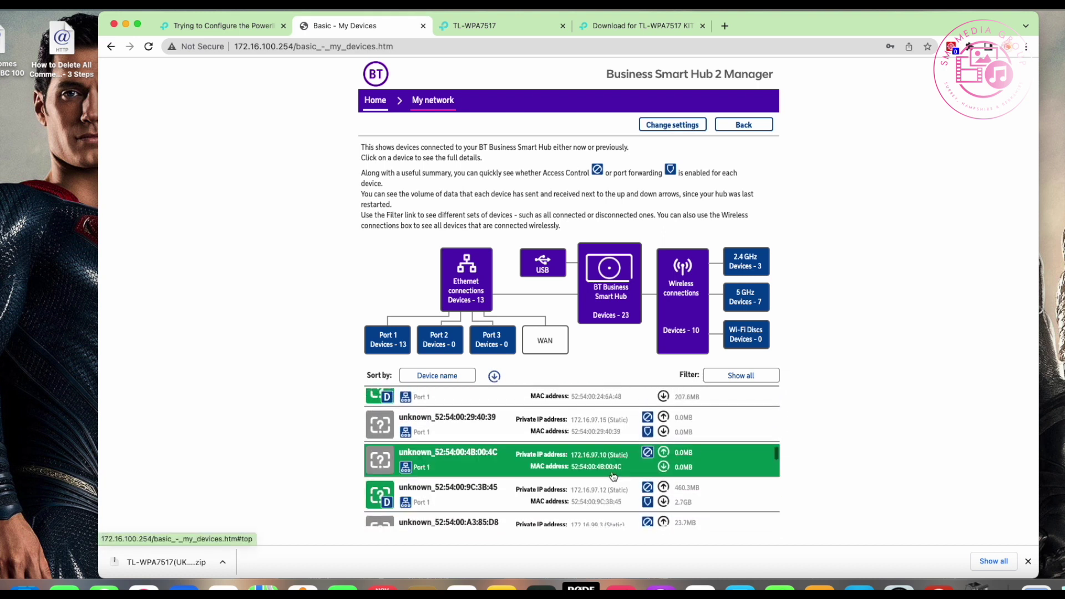
{"action": "scroll", "coordinate": [614, 476], "scroll_direction": "up", "scroll_amount": 2}
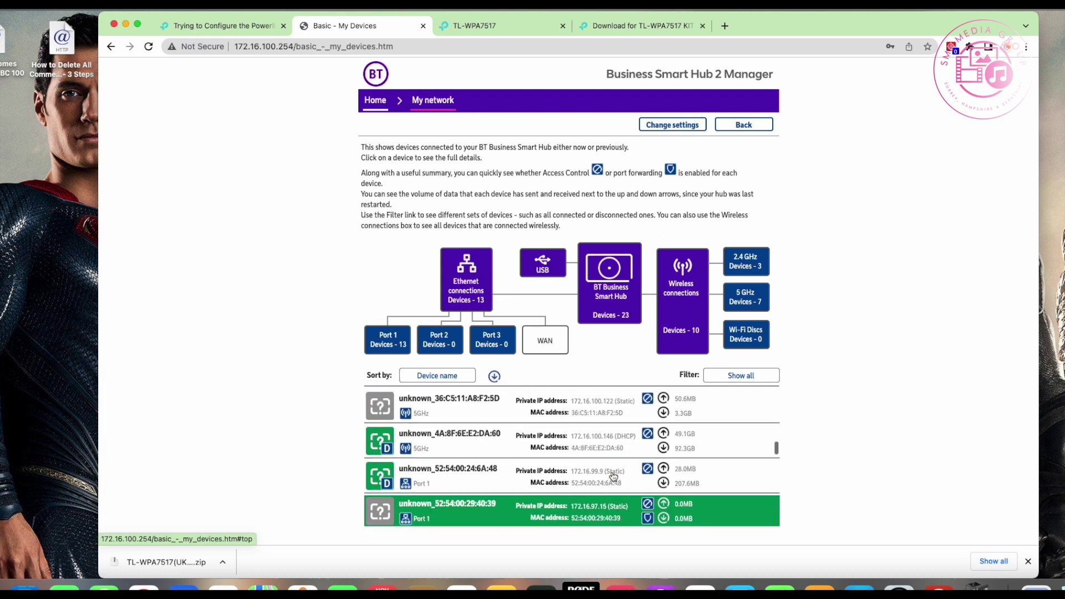
{"action": "scroll", "coordinate": [614, 476], "scroll_direction": "up", "scroll_amount": 3}
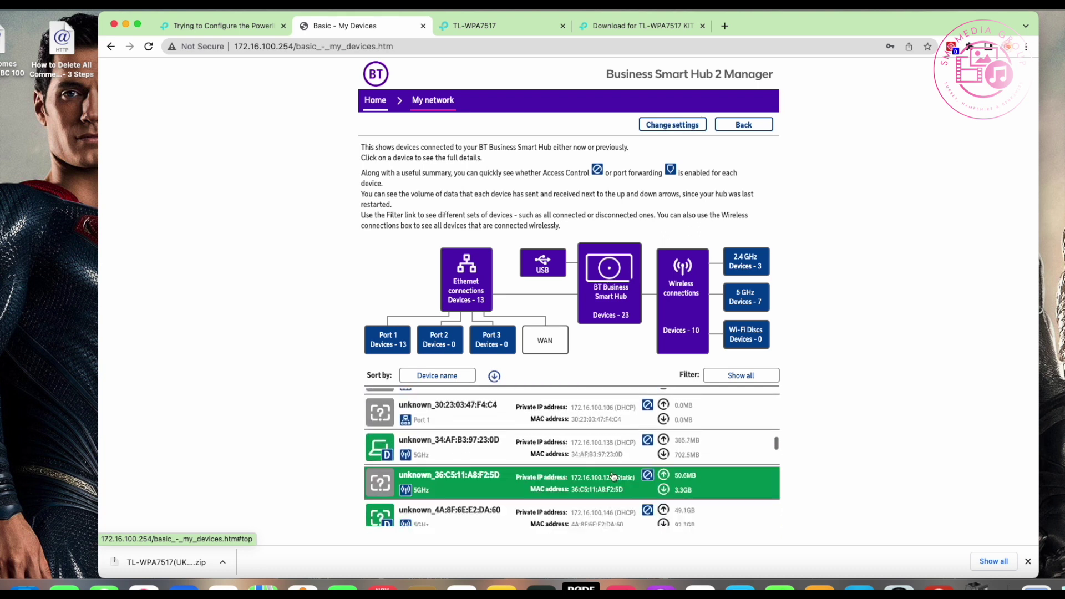
{"action": "scroll", "coordinate": [613, 477], "scroll_direction": "up", "scroll_amount": 1}
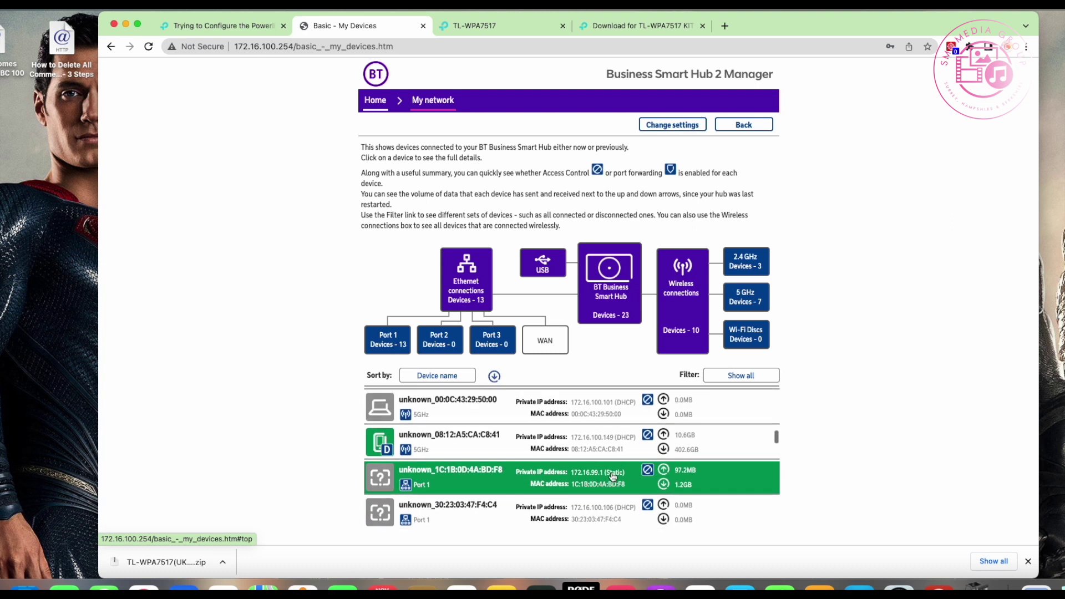
{"action": "scroll", "coordinate": [613, 476], "scroll_direction": "up", "scroll_amount": 2}
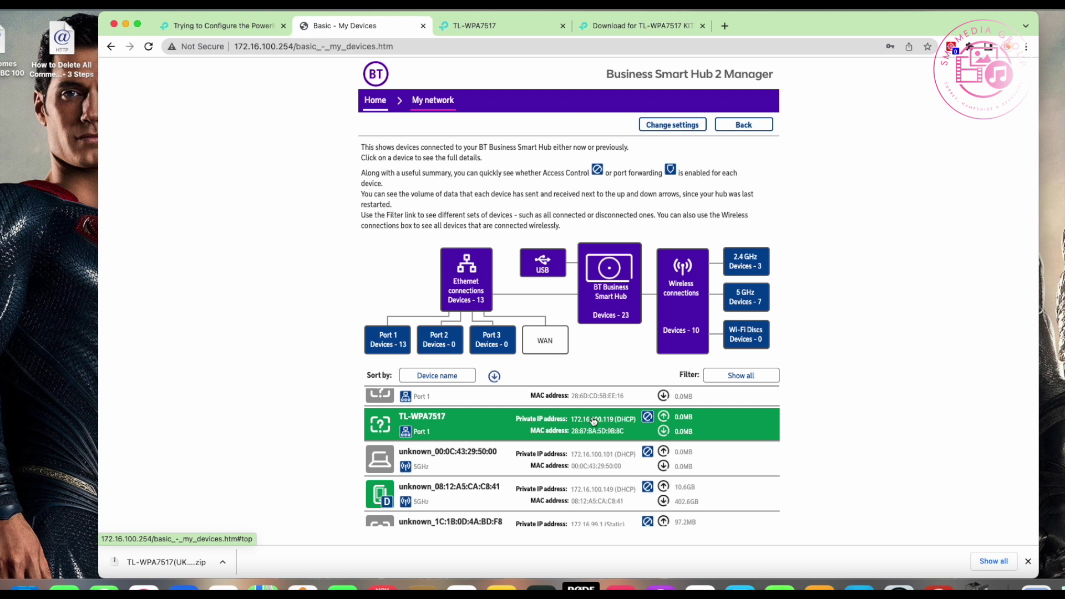
On the TL-WPA7517 tab, review the Status page's Wireless names and passwords, then open Time Settings.
{"action": "left_click", "coordinate": [511, 26]}
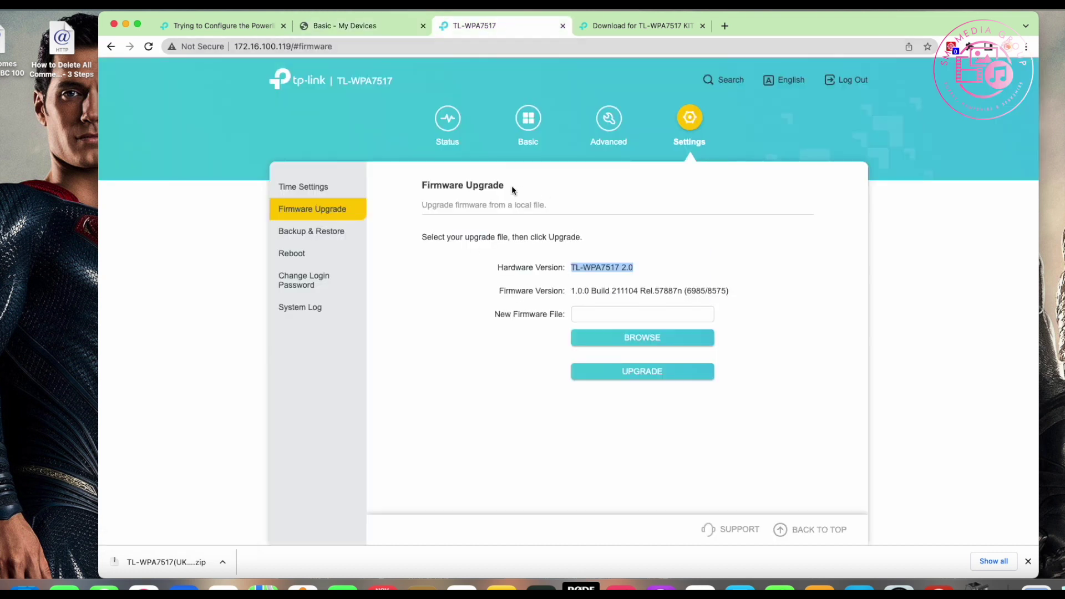
{"action": "left_click", "coordinate": [315, 78]}
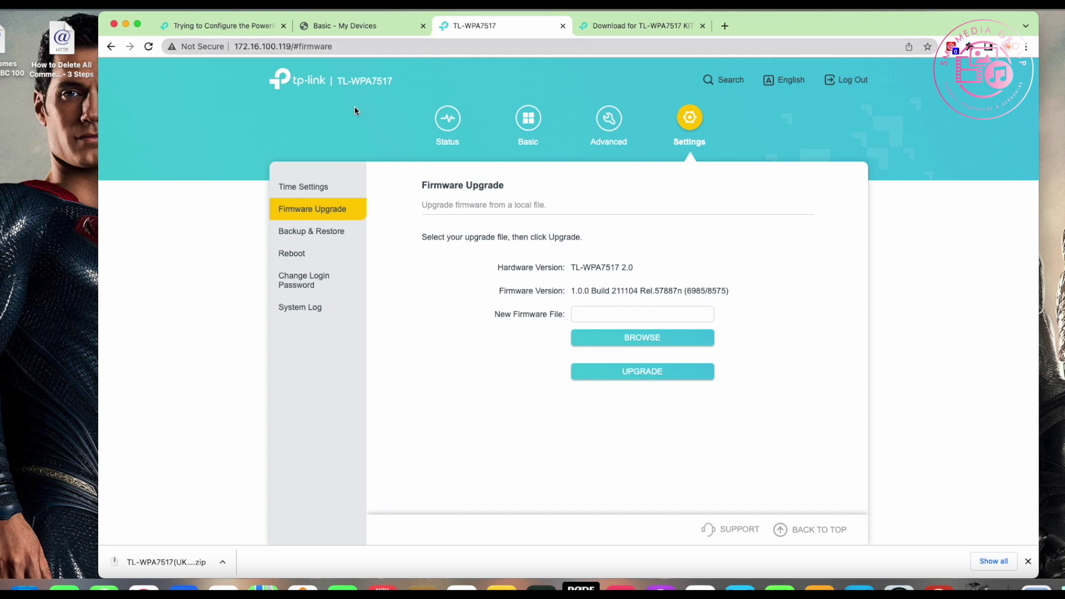
{"action": "left_click", "coordinate": [448, 118]}
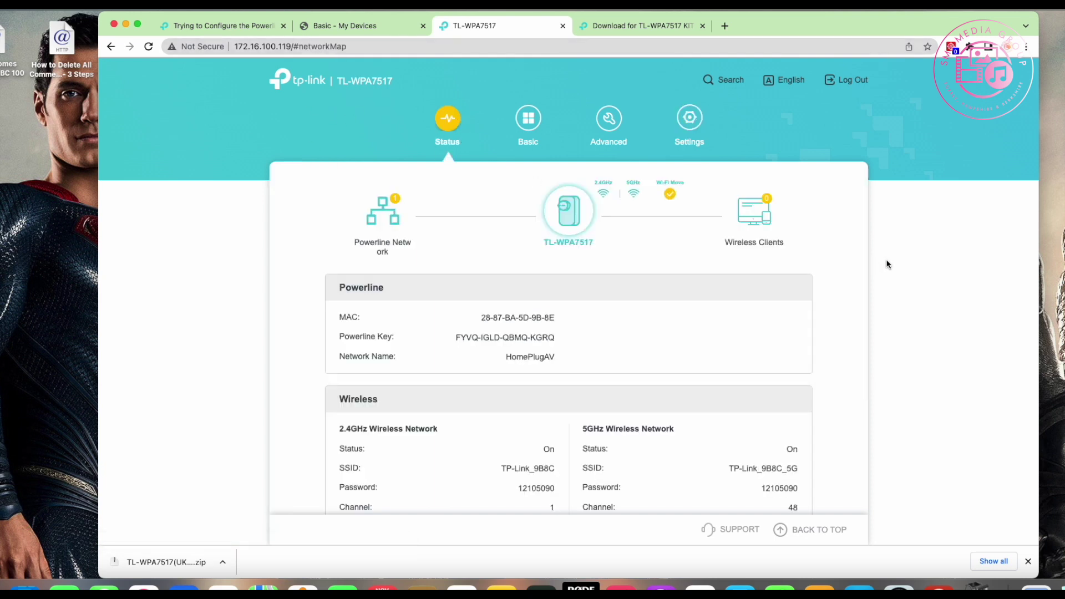
{"action": "scroll", "coordinate": [830, 316], "scroll_direction": "down", "scroll_amount": 5}
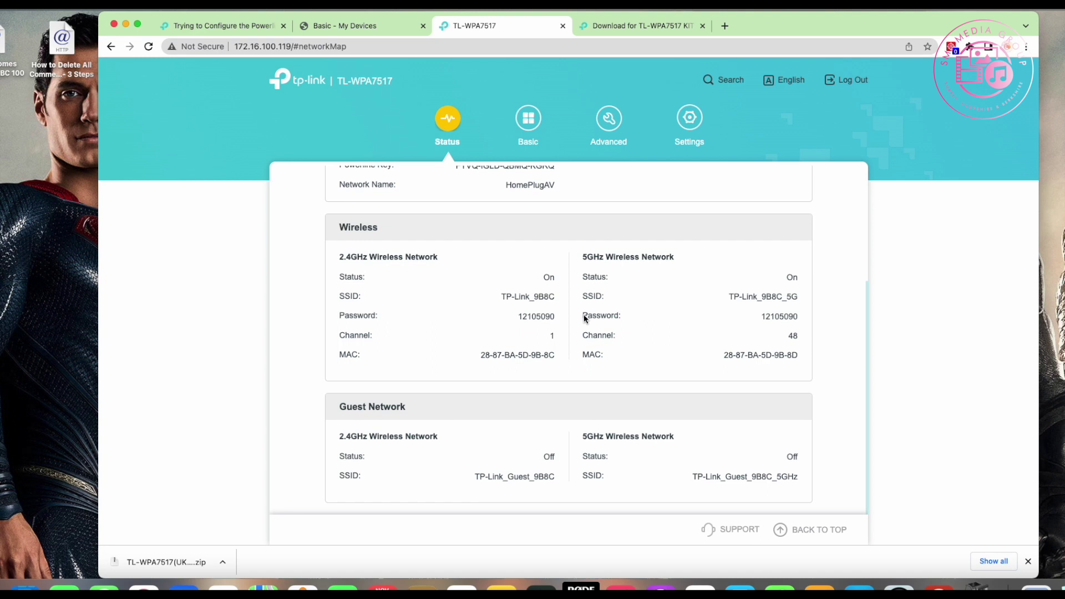
{"action": "scroll", "coordinate": [584, 318], "scroll_direction": "up", "scroll_amount": 5}
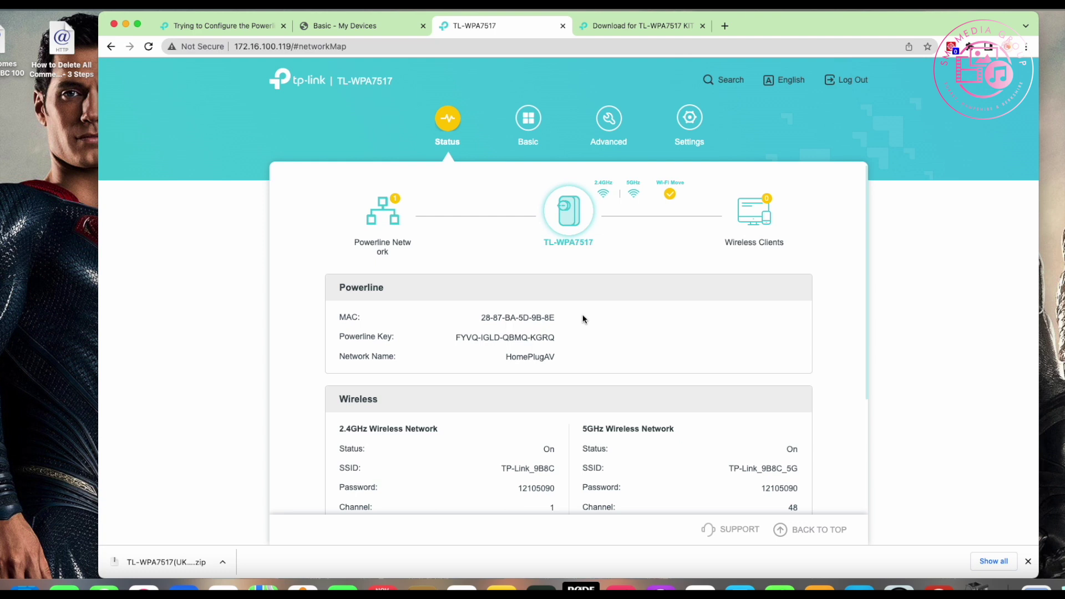
{"action": "left_click", "coordinate": [691, 123]}
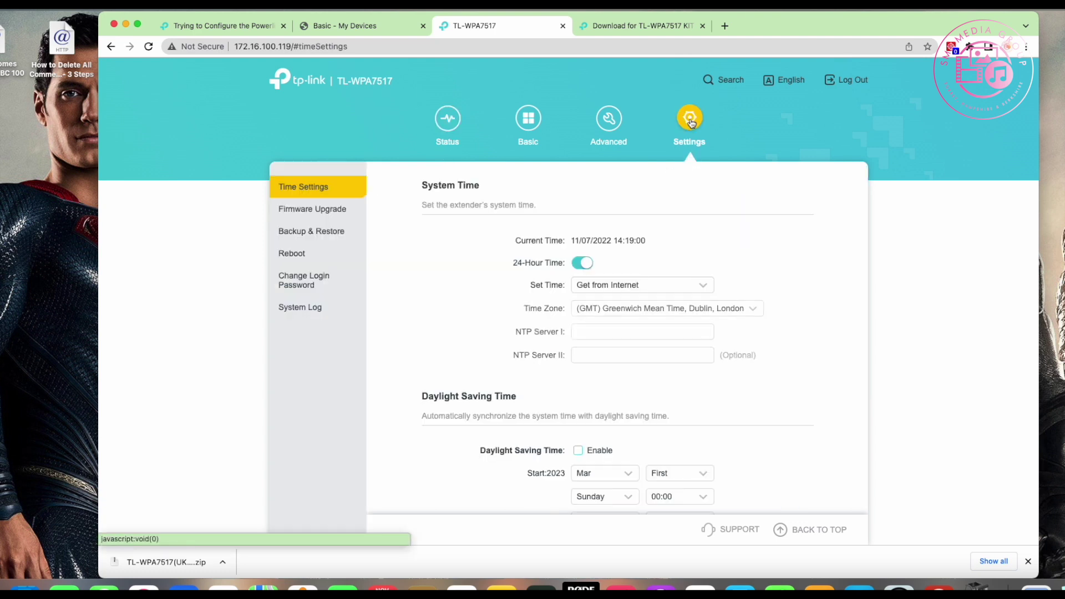
On the Firmware Upgrade page, note hardware version TL-WPA7517 2.0, then return to TP-Link's download page.
{"action": "left_click", "coordinate": [330, 211]}
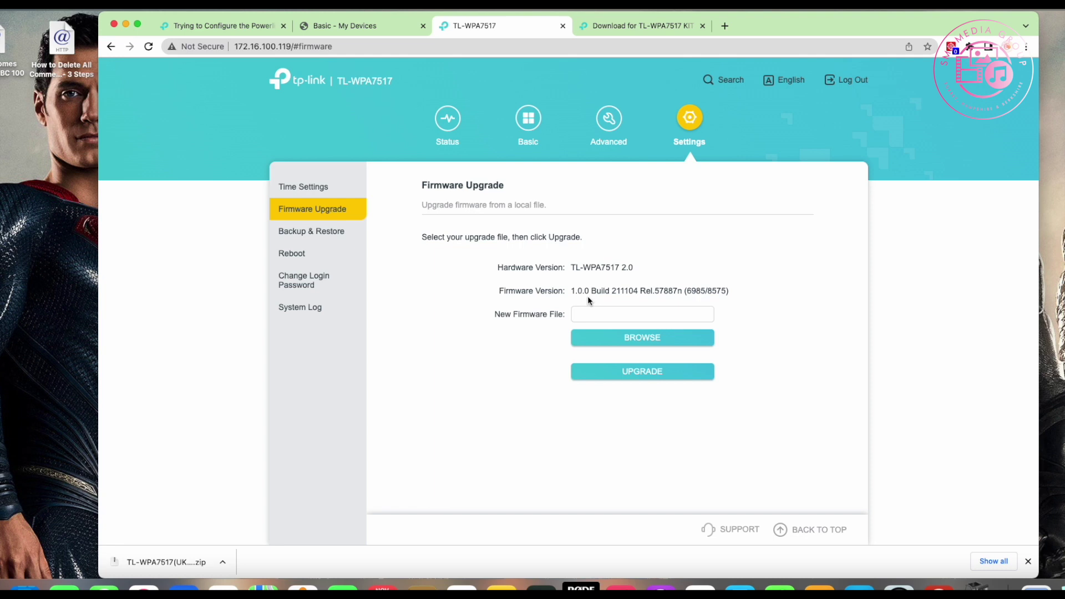
{"action": "left_click_drag", "start_coordinate": [635, 269], "coordinate": [570, 270]}
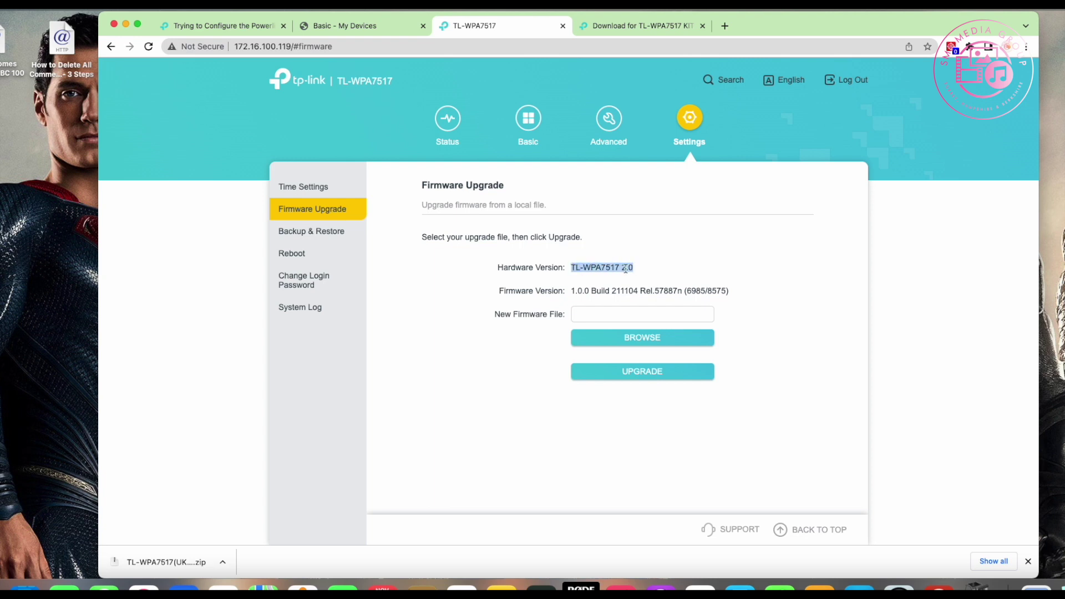
{"action": "left_click", "coordinate": [616, 26]}
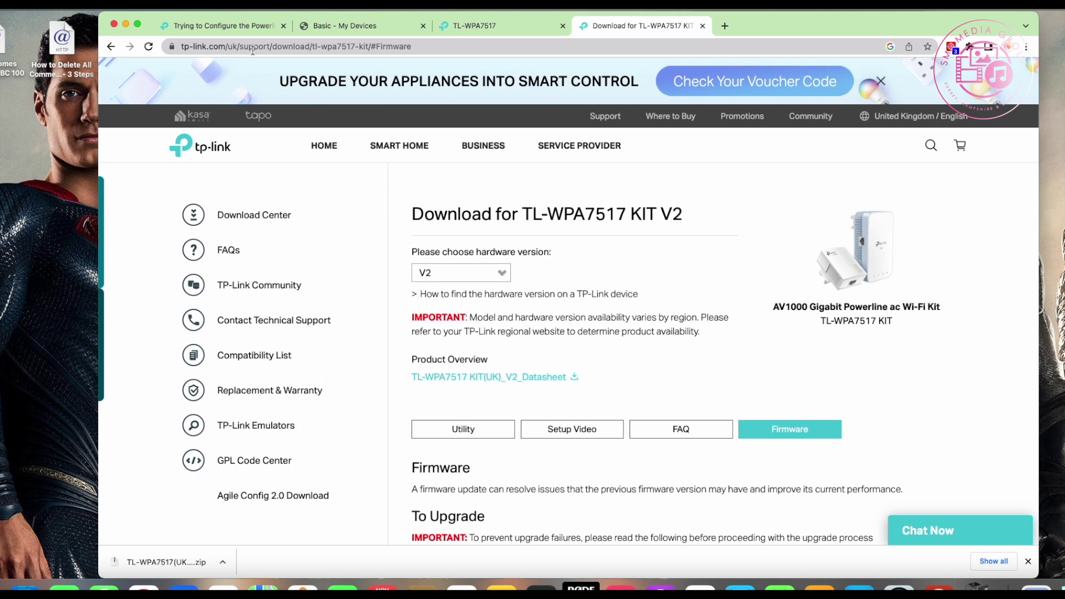
On the TP-Link download page, select hardware version V2 and show its firmware downloads.
{"action": "mouse_move", "coordinate": [352, 175]}
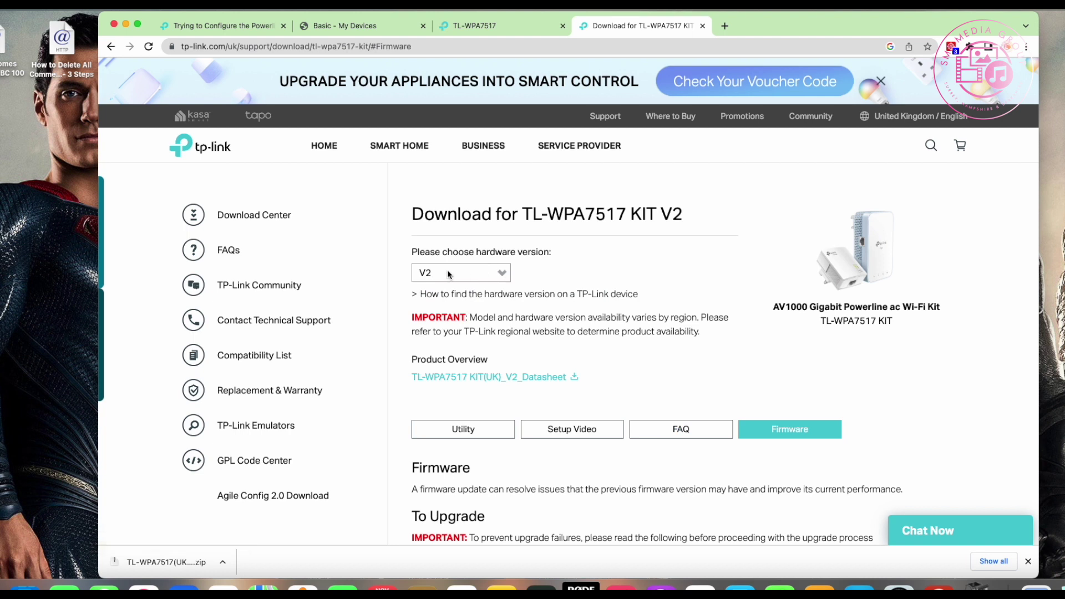
{"action": "left_click", "coordinate": [492, 28]}
{"action": "left_click", "coordinate": [575, 272]}
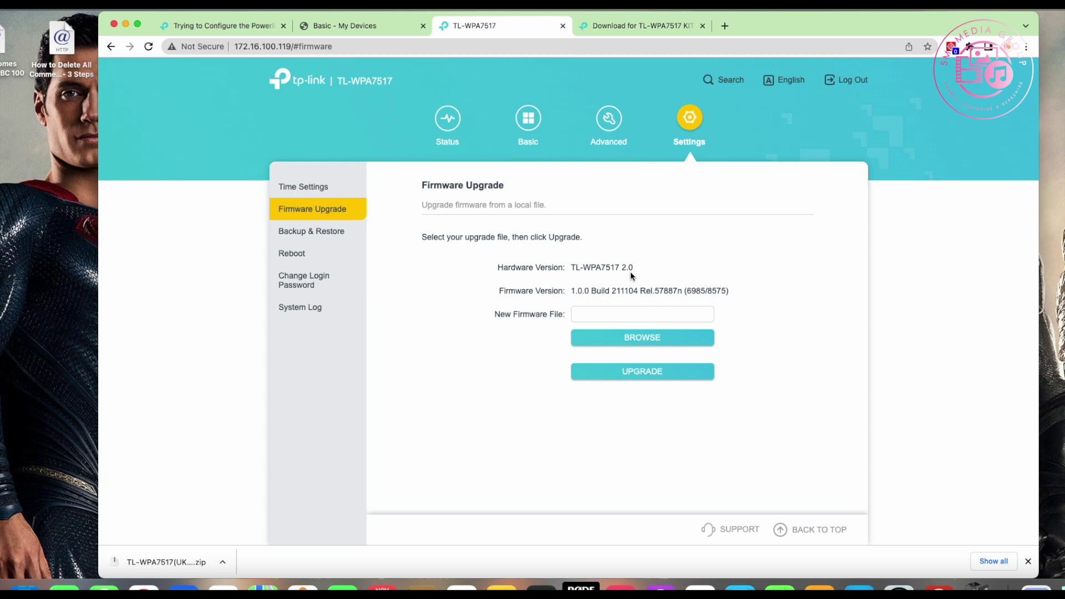
{"action": "left_click", "coordinate": [643, 26]}
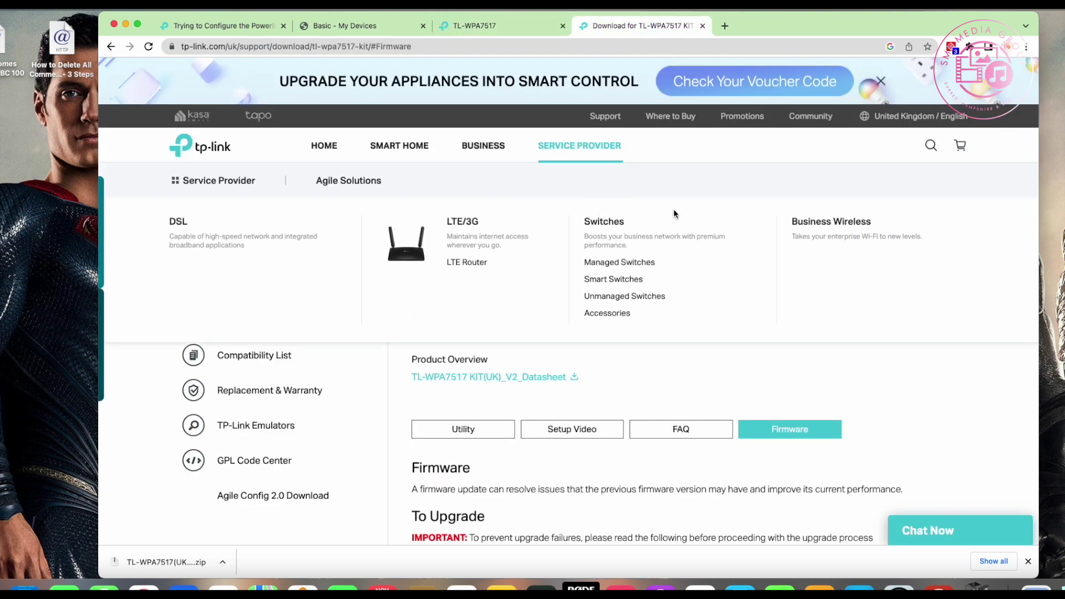
{"action": "left_click", "coordinate": [494, 274]}
{"action": "left_click", "coordinate": [460, 293]}
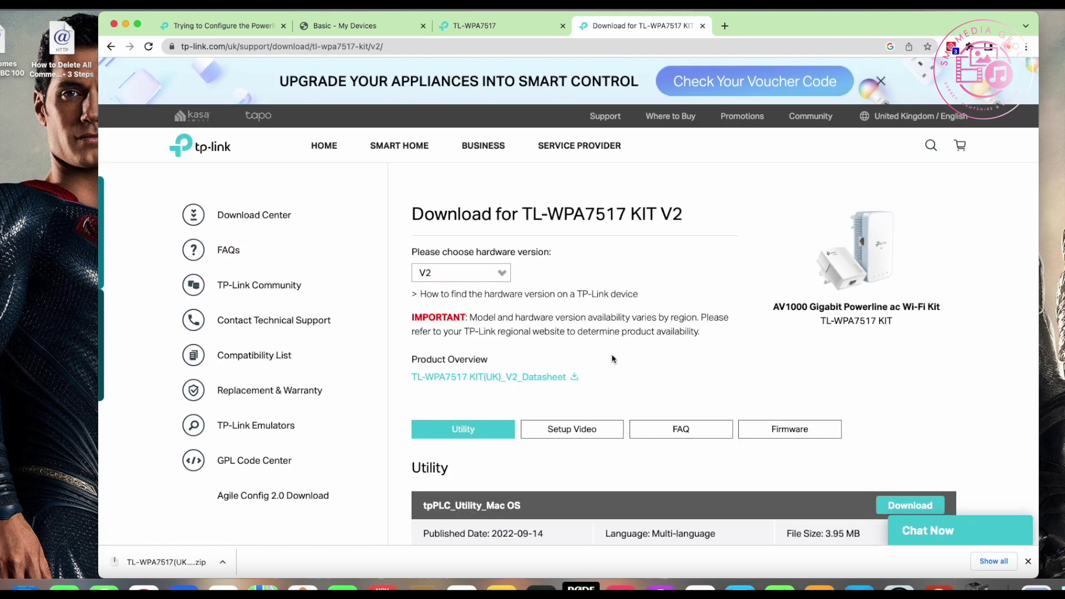
{"action": "scroll", "coordinate": [613, 359], "scroll_direction": "down", "scroll_amount": 3}
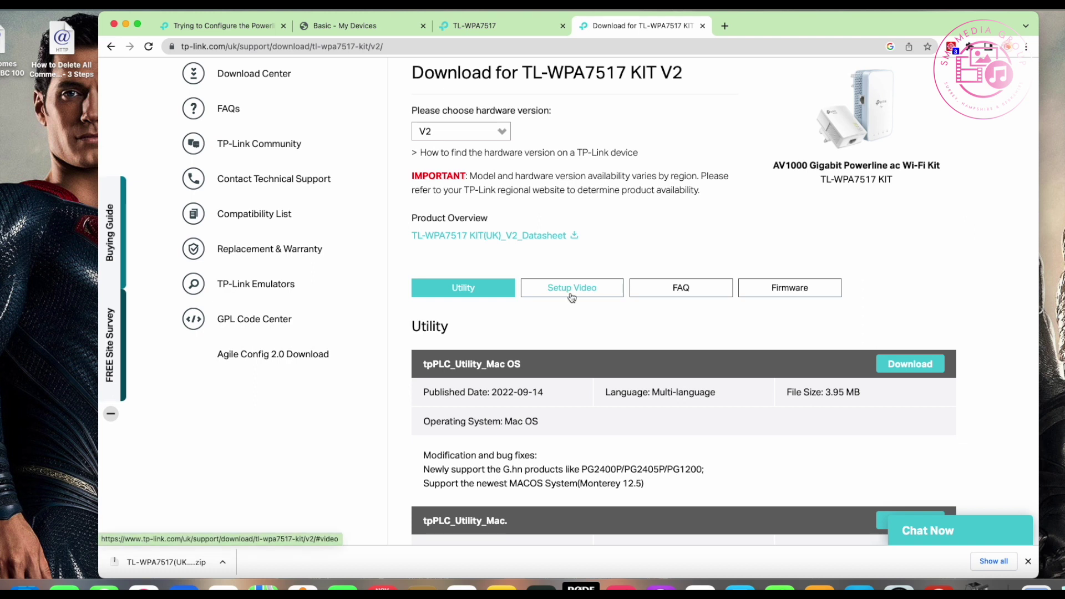
{"action": "left_click", "coordinate": [781, 293]}
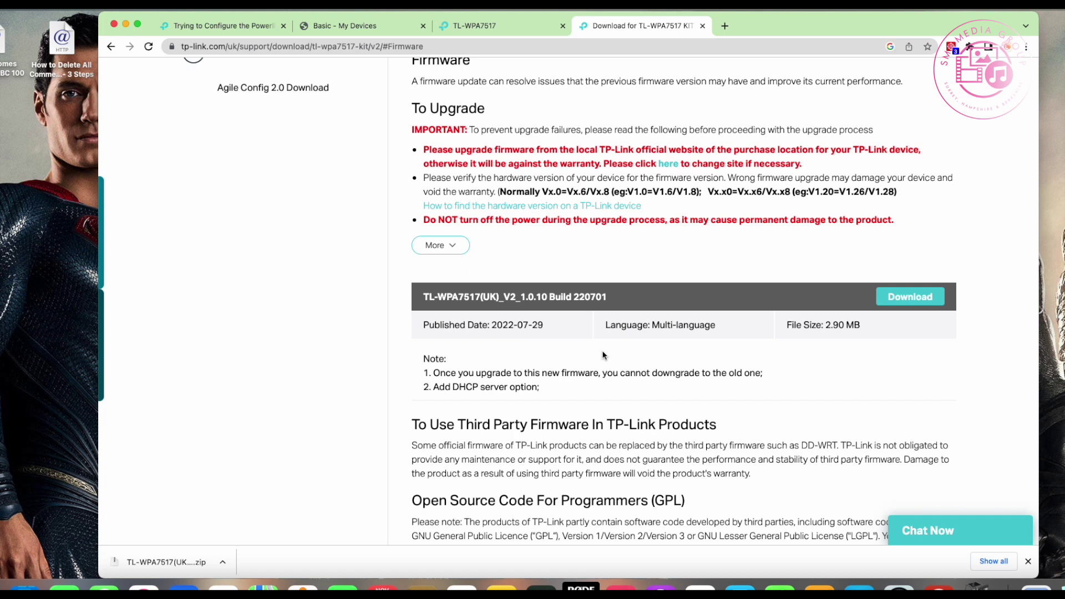
{"action": "scroll", "coordinate": [603, 355], "scroll_direction": "down", "scroll_amount": 1}
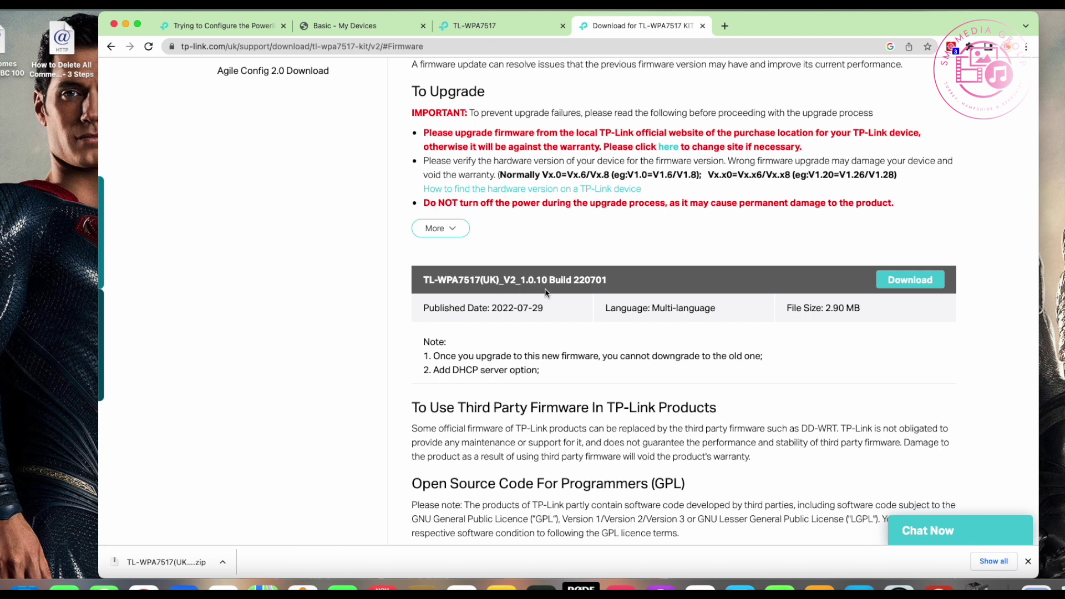
Compare against the adapter's current firmware, then return to its Firmware Upgrade page to browse for a file.
{"action": "left_click", "coordinate": [490, 25]}
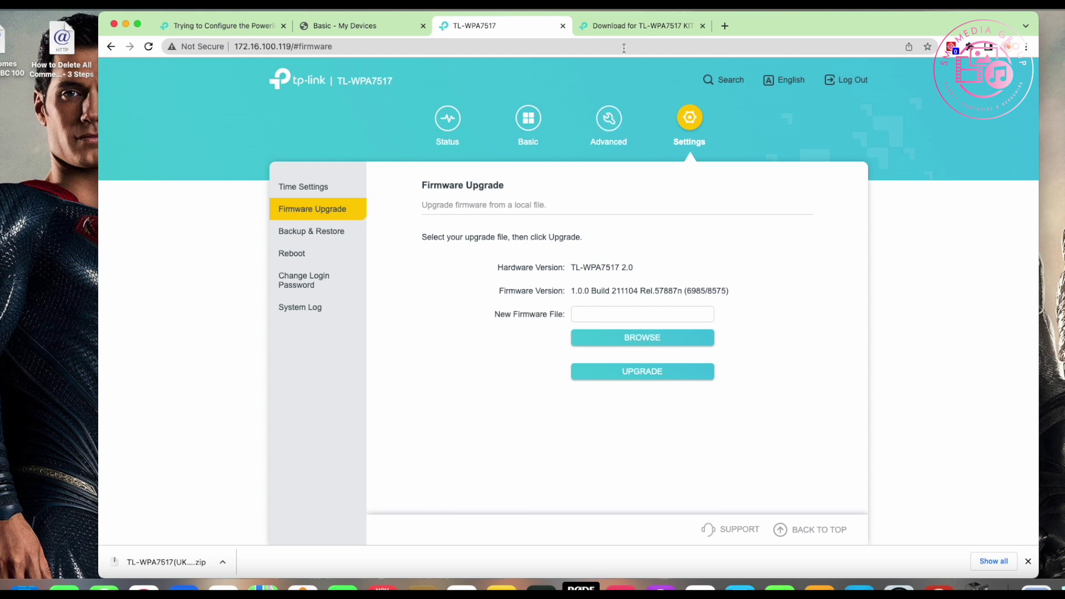
{"action": "left_click", "coordinate": [626, 29]}
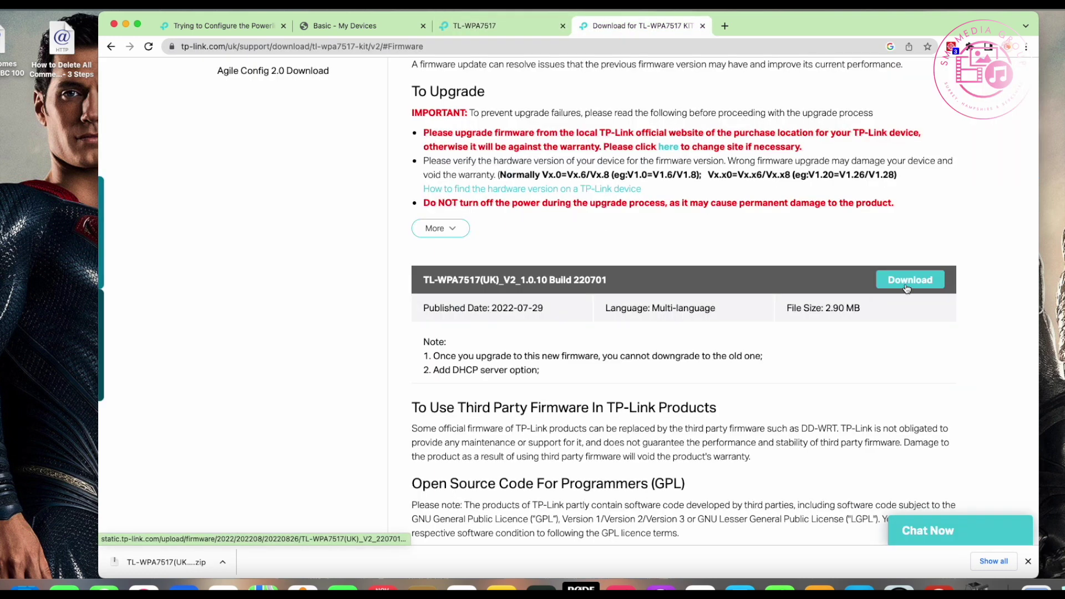
{"action": "left_click", "coordinate": [509, 23]}
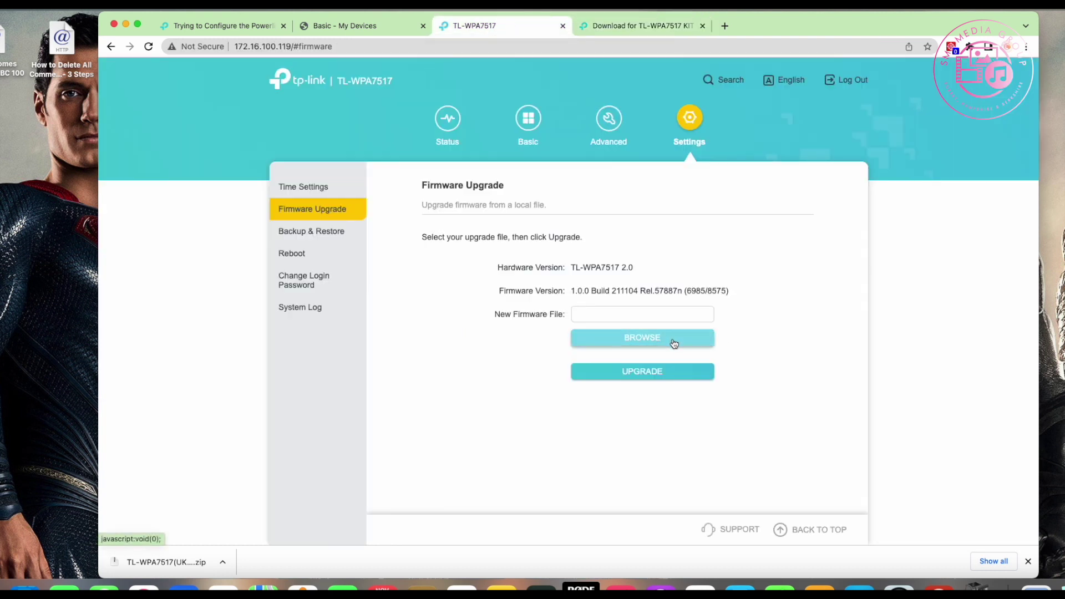
{"action": "left_click", "coordinate": [674, 343]}
Load TL-WPA7517(UK)_V2_220701.zip from Downloads as the firmware file, which is flagged as invalid.
{"action": "left_click", "coordinate": [310, 227]}
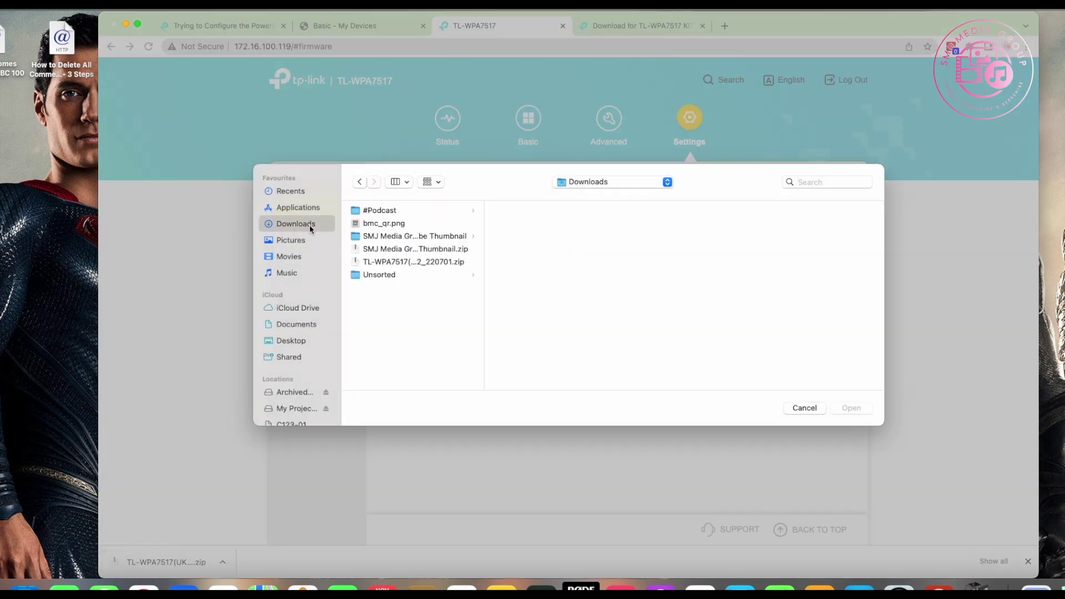
{"action": "left_click", "coordinate": [433, 263]}
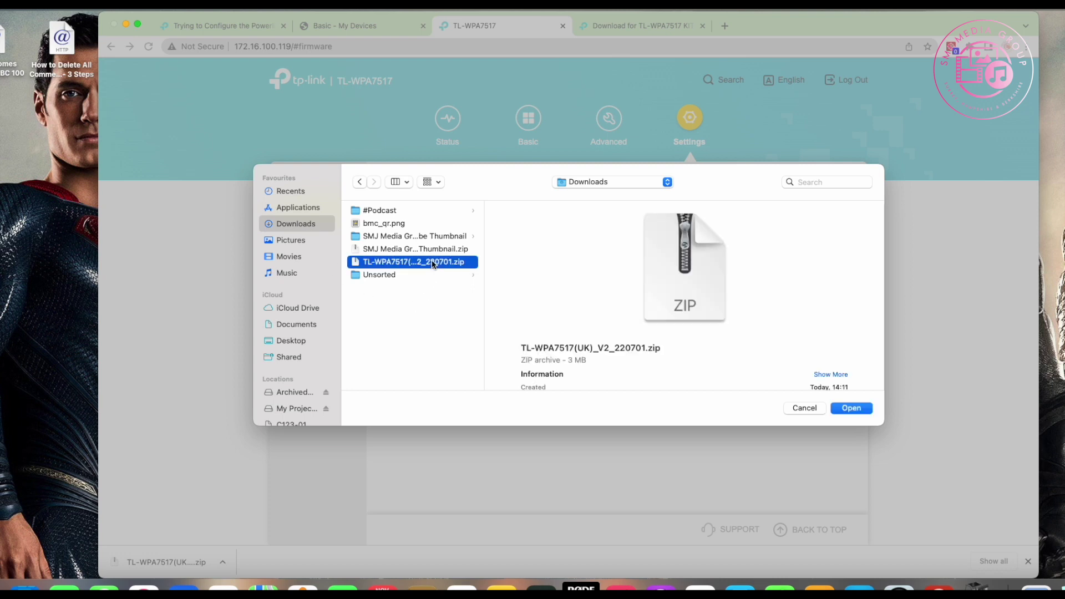
{"action": "left_click", "coordinate": [851, 409]}
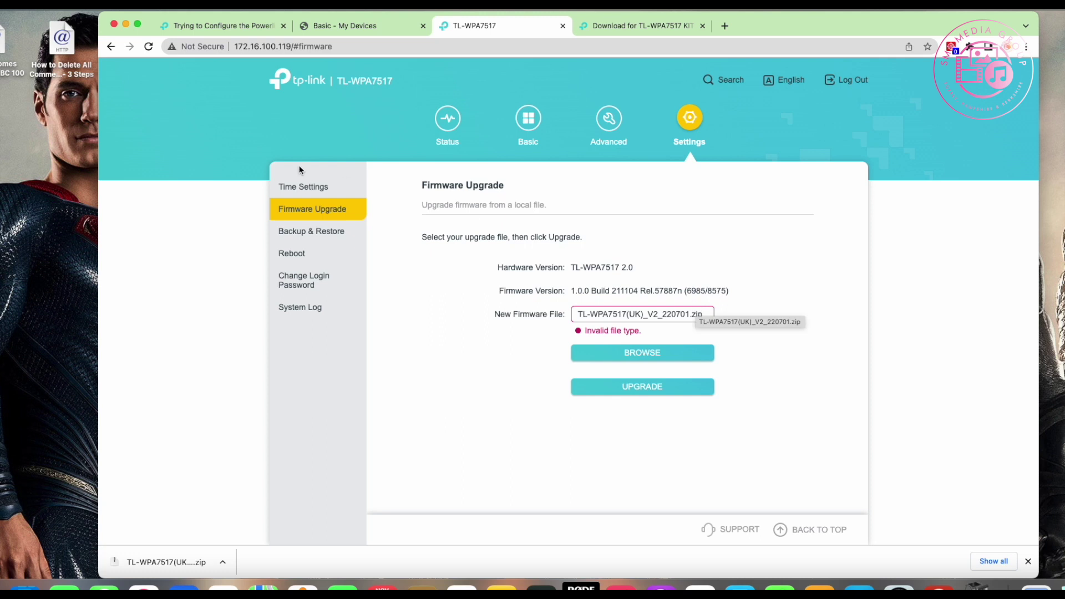
{"action": "left_click_drag", "start_coordinate": [804, 35], "coordinate": [829, 172]}
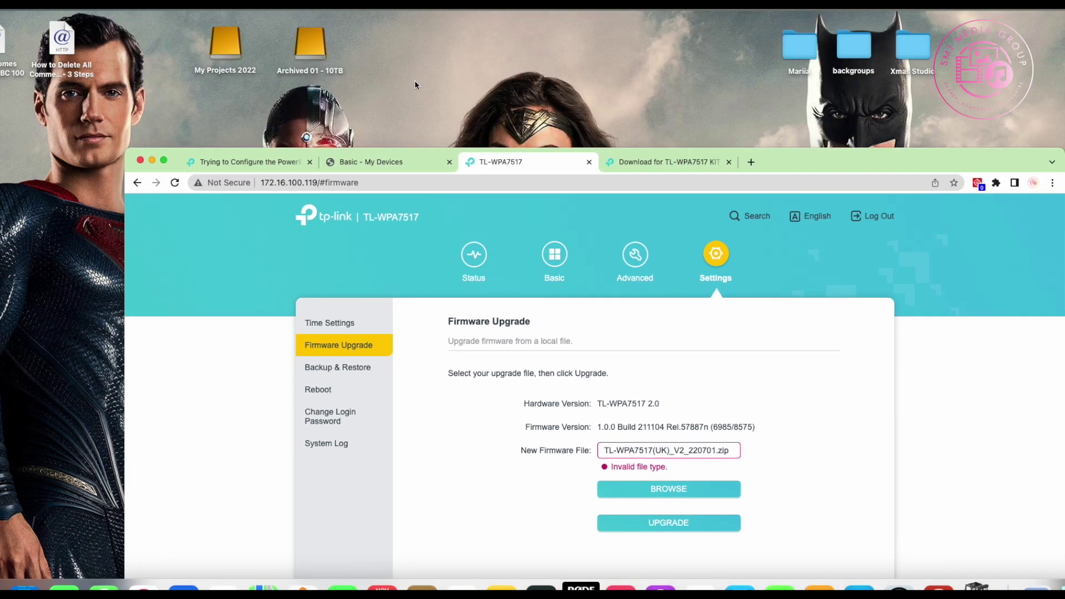
In Finder, unzip the firmware archive in Downloads and open the TL-WPA7517(UK)_V2_220701 folder.
{"action": "double_click", "coordinate": [232, 54]}
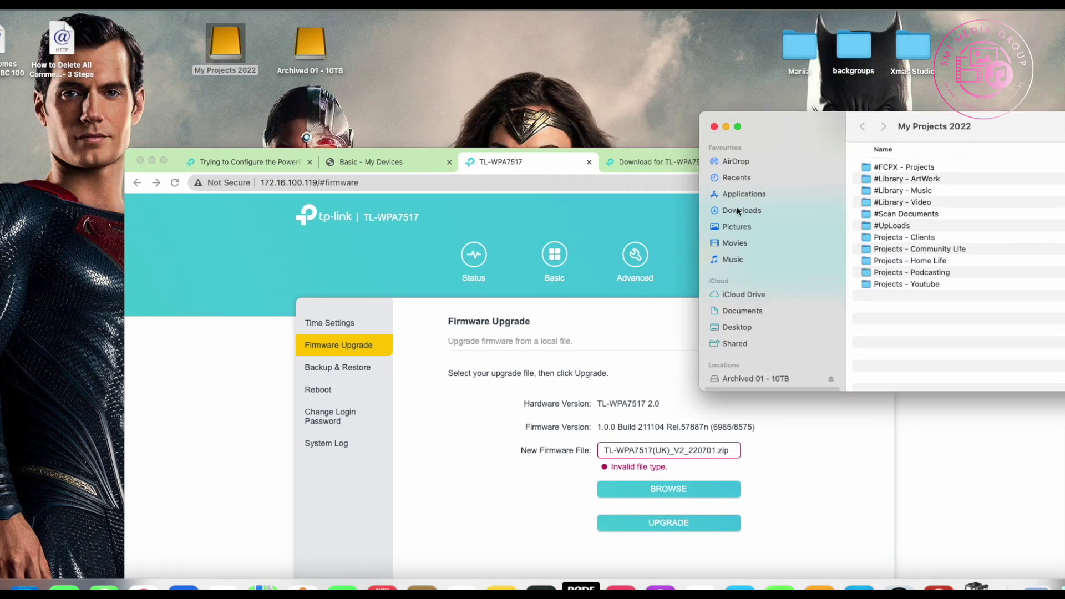
{"action": "left_click", "coordinate": [738, 211]}
{"action": "left_click_drag", "start_coordinate": [760, 128], "coordinate": [300, 123]}
{"action": "double_click", "coordinate": [469, 221]}
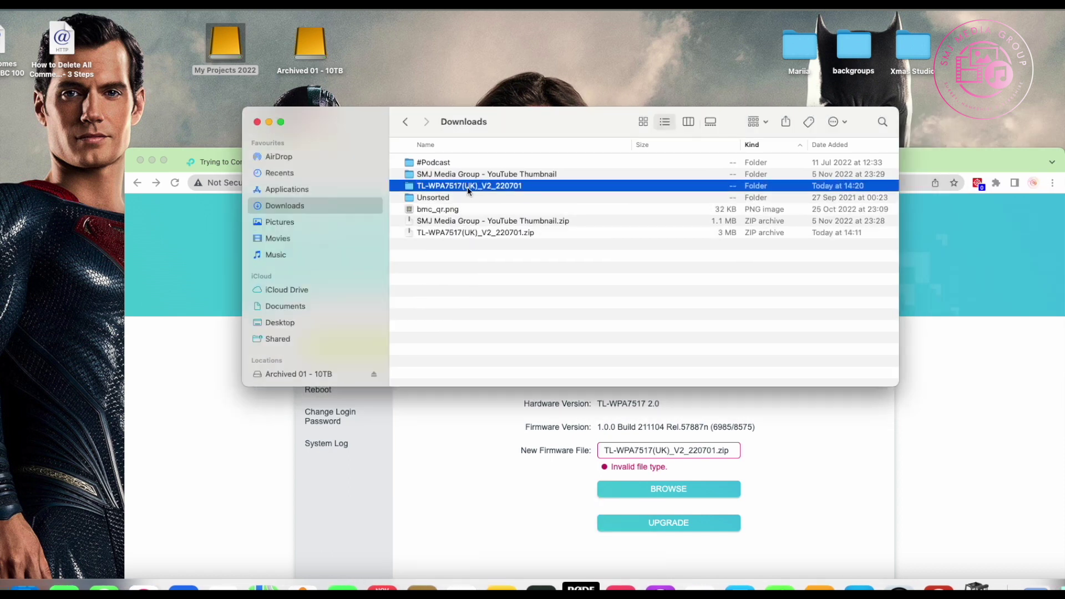
{"action": "double_click", "coordinate": [468, 186]}
Check the full names of the .bin firmware and PDF guide, then bring the firmware page forward.
{"action": "left_click", "coordinate": [577, 177]}
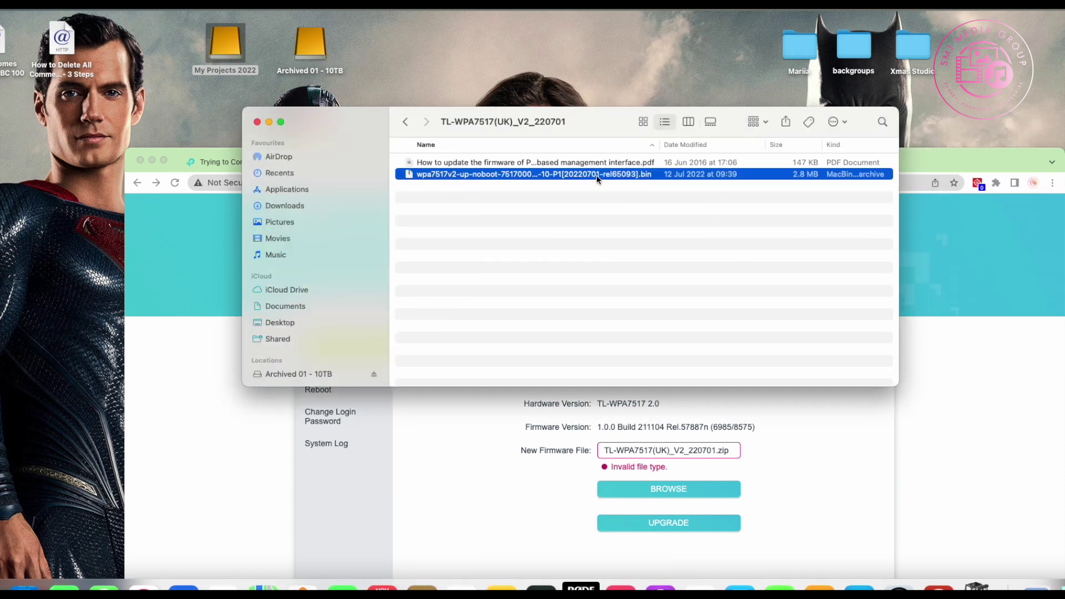
{"action": "left_click", "coordinate": [450, 177]}
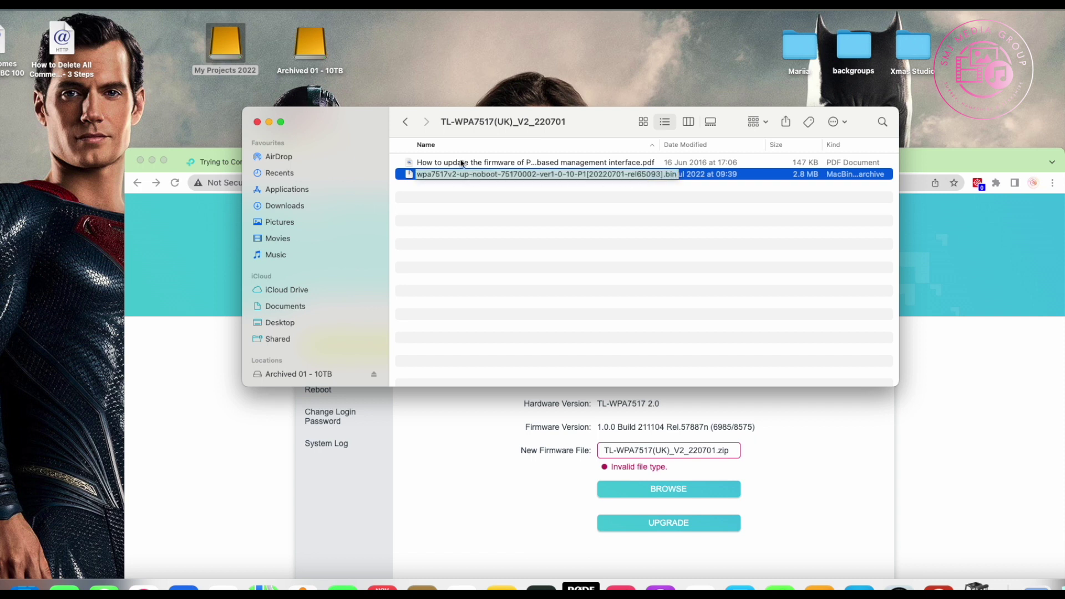
{"action": "left_click", "coordinate": [461, 163]}
{"action": "left_click", "coordinate": [619, 163]}
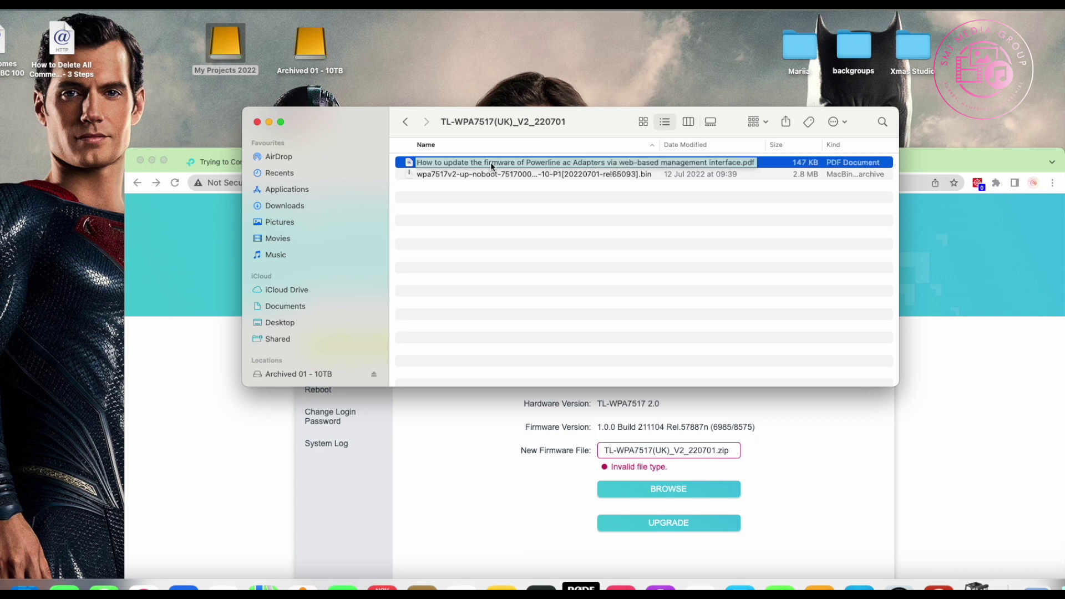
{"action": "key", "text": "Return"}
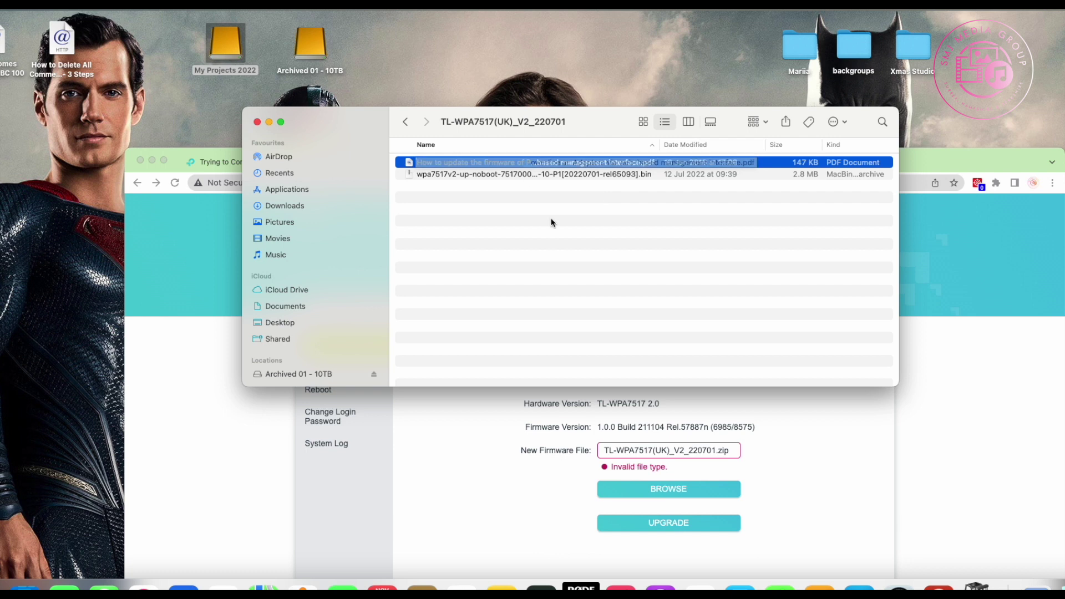
{"action": "left_click_drag", "start_coordinate": [966, 171], "coordinate": [942, 30]}
{"action": "left_click", "coordinate": [682, 354]}
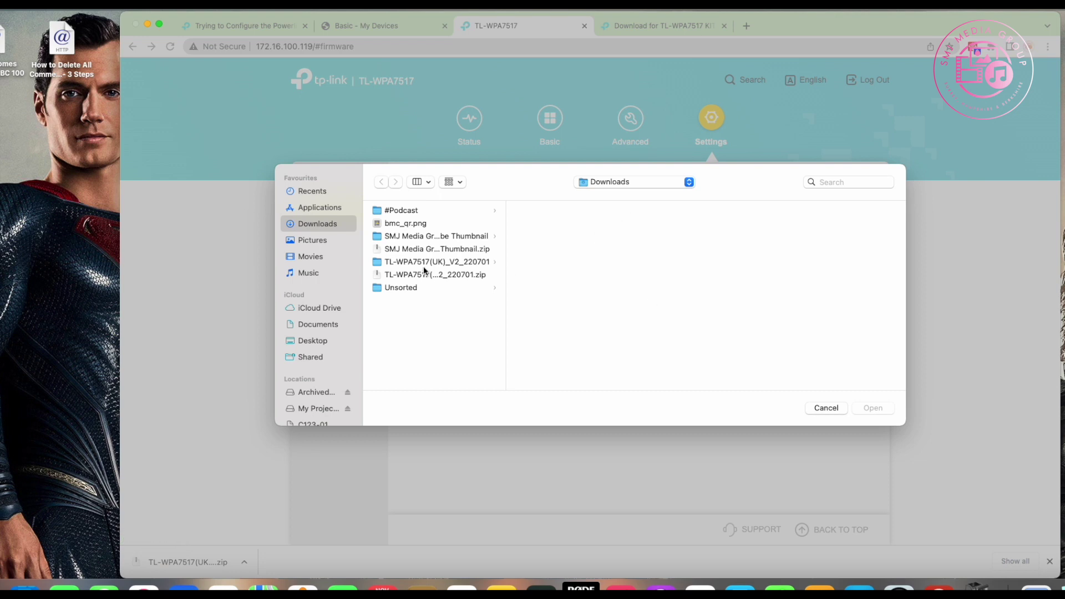
Load the wpa7517v2-up-noboot .bin from the TL-WPA7517(UK)_V2_220701 folder and start the upgrade.
{"action": "left_click", "coordinate": [428, 263]}
{"action": "left_click", "coordinate": [571, 223]}
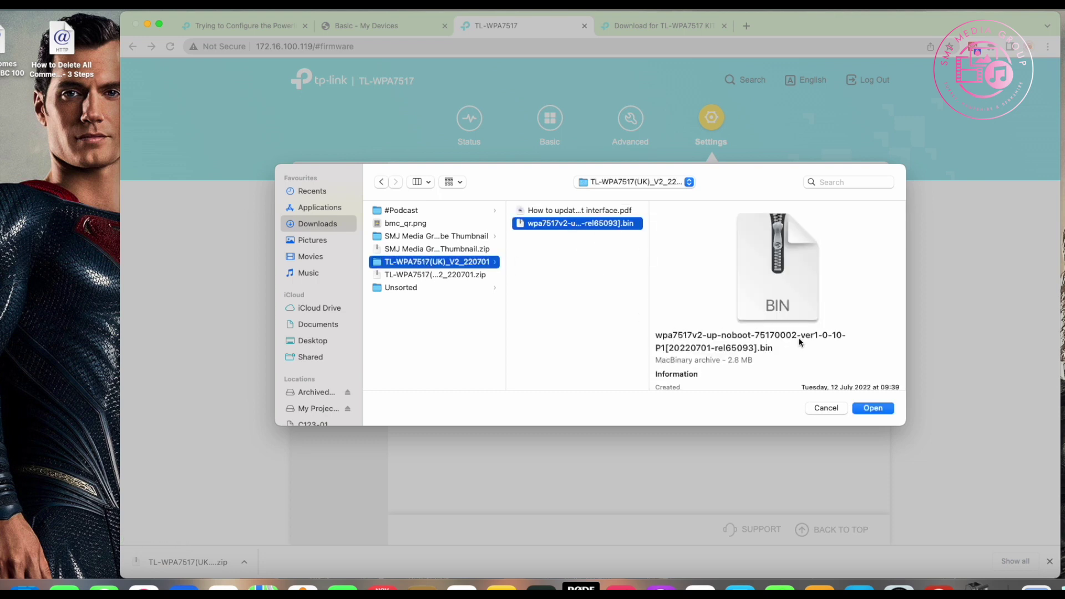
{"action": "left_click", "coordinate": [873, 408]}
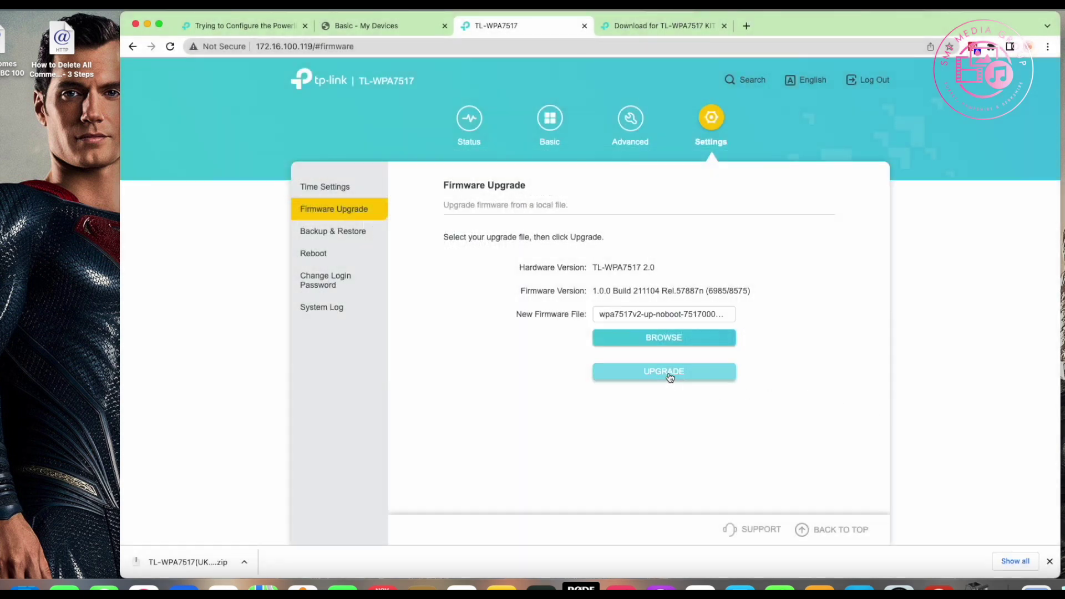
{"action": "left_click", "coordinate": [670, 372]}
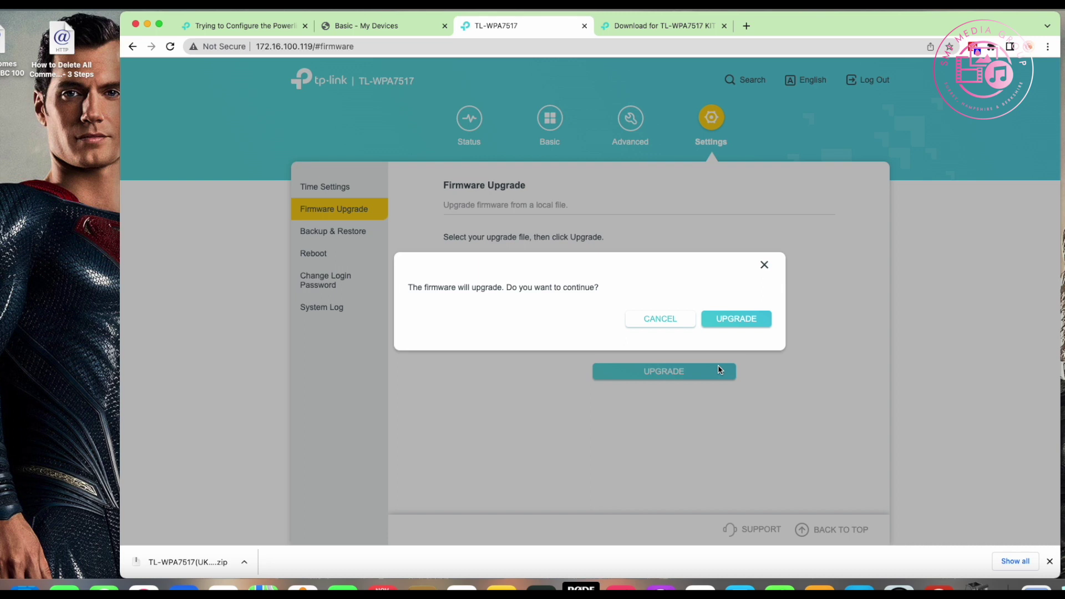
Confirm the firmware upgrade, wait for the reboot, then go to the Powerline Extender help tab.
{"action": "left_click", "coordinate": [745, 323]}
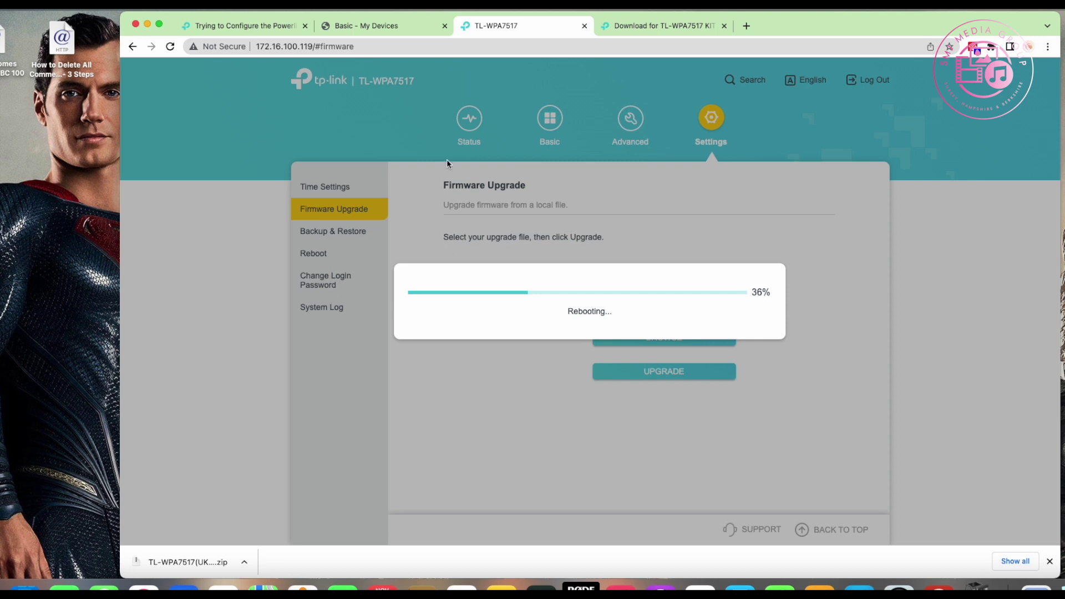
{"action": "left_click", "coordinate": [260, 27]}
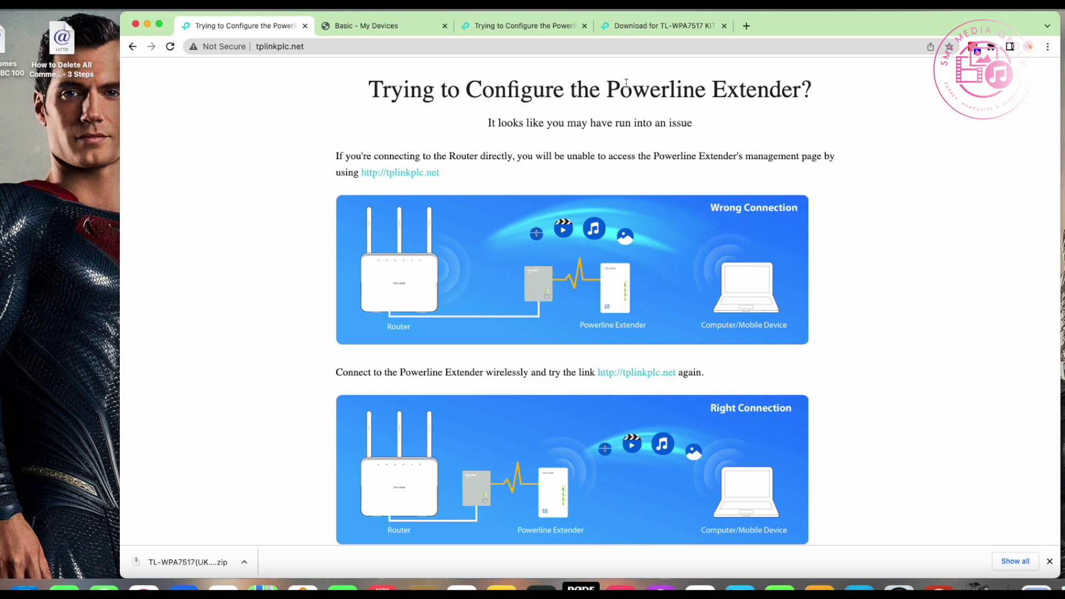
Look over the Powerline help and TL-WPA7517 KIT download tabs, then open a new tab with 172.16.100.119.
{"action": "left_click", "coordinate": [544, 26]}
{"action": "left_click", "coordinate": [647, 27]}
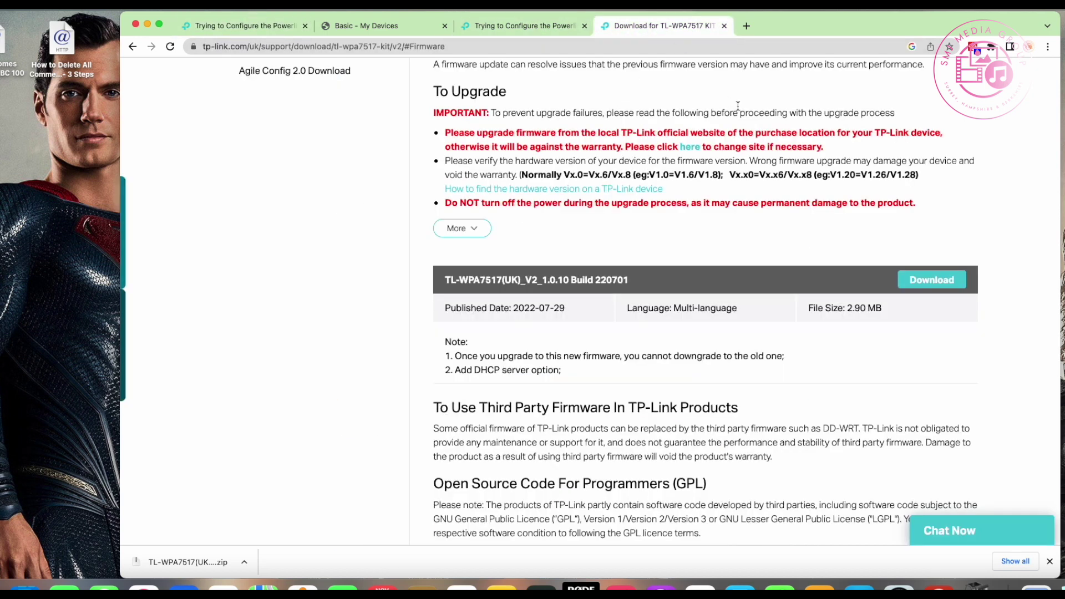
{"action": "left_click", "coordinate": [502, 25]}
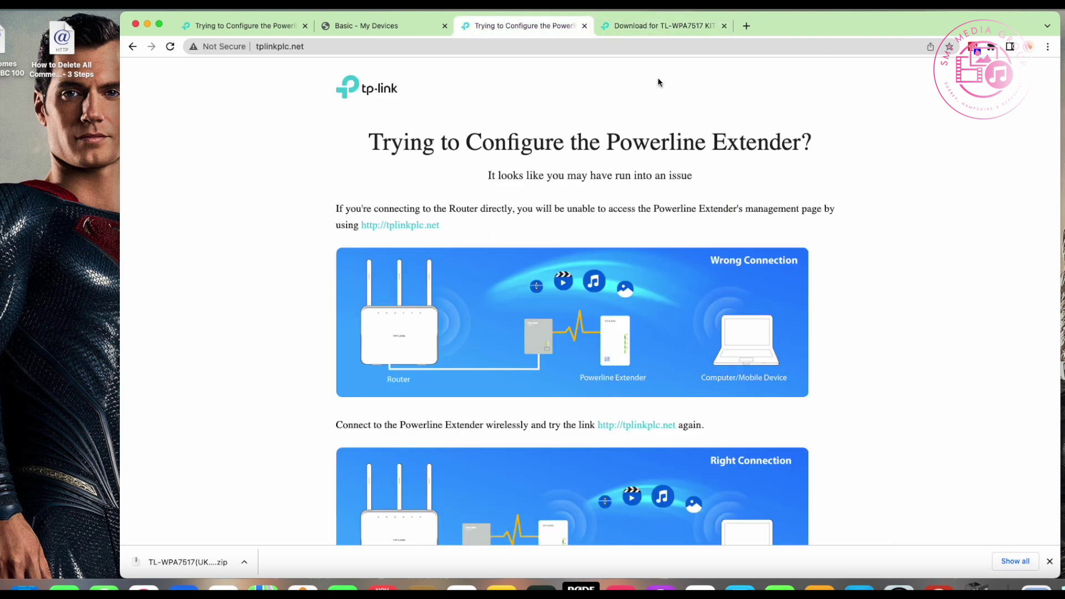
{"action": "left_click", "coordinate": [661, 28]}
{"action": "scroll", "coordinate": [702, 103], "scroll_direction": "up", "scroll_amount": 8}
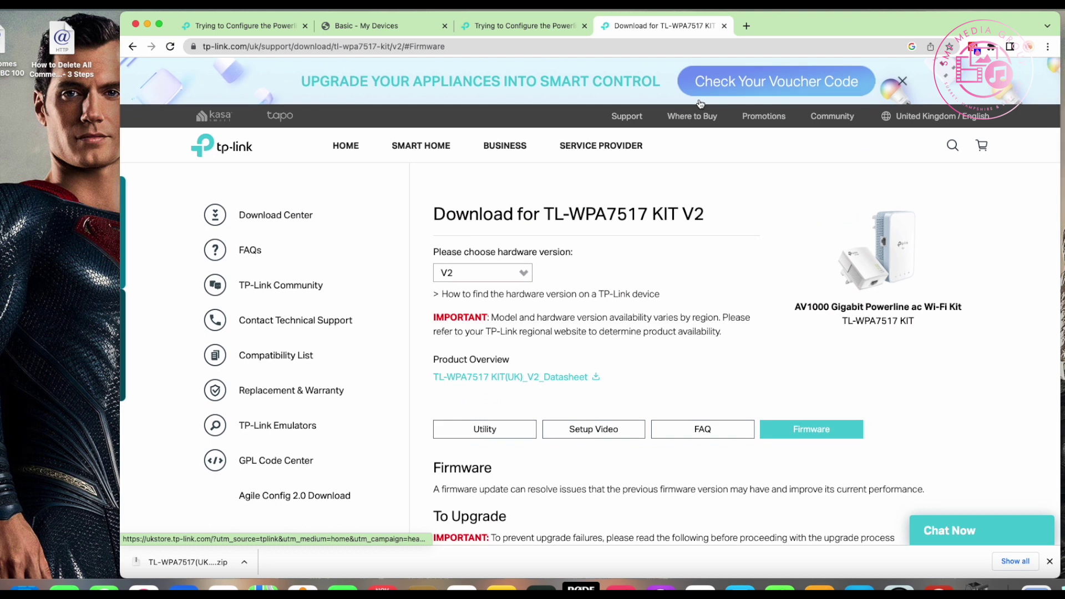
{"action": "left_click", "coordinate": [525, 26]}
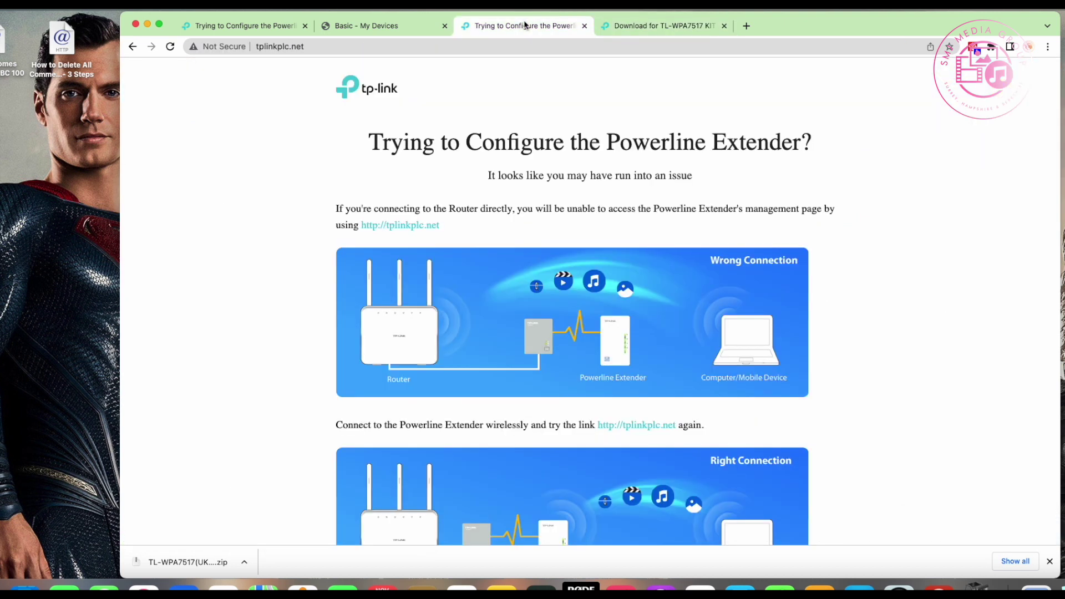
{"action": "left_click", "coordinate": [485, 47]}
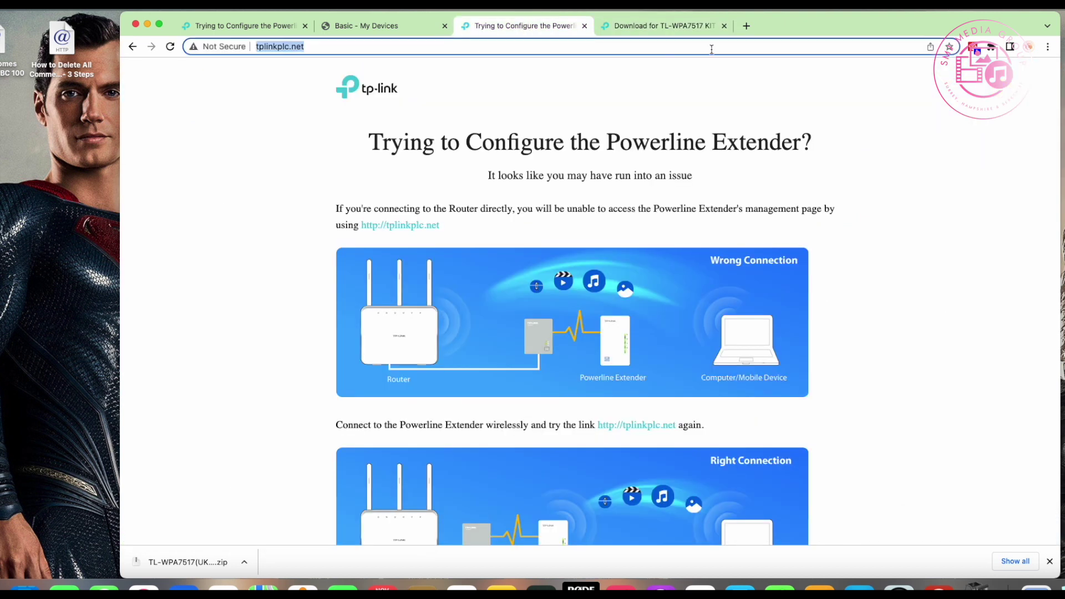
{"action": "left_click", "coordinate": [747, 25]}
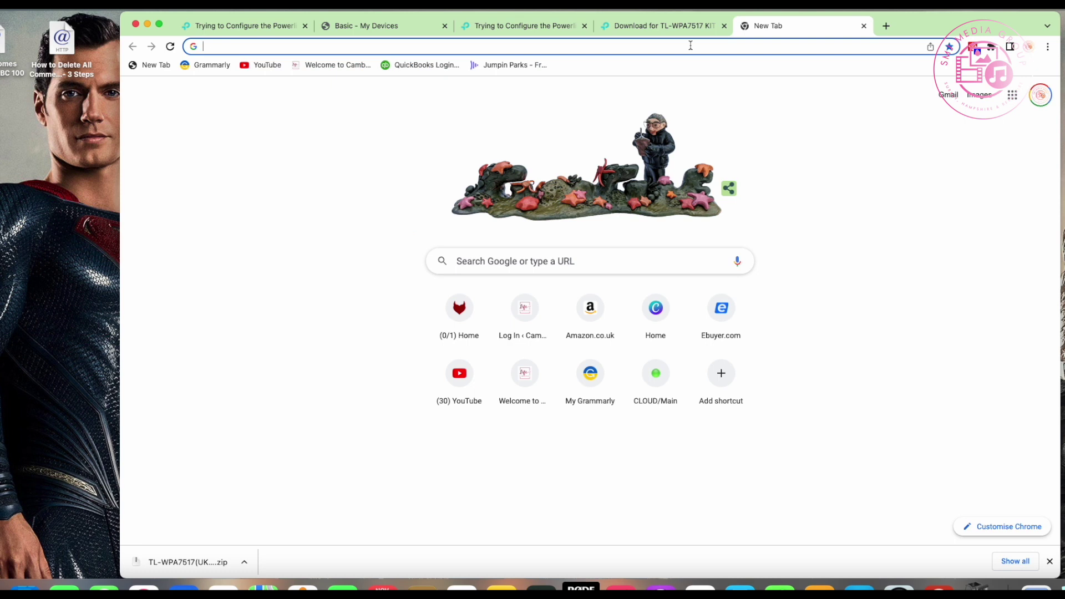
{"action": "type", "text": "172.16"}
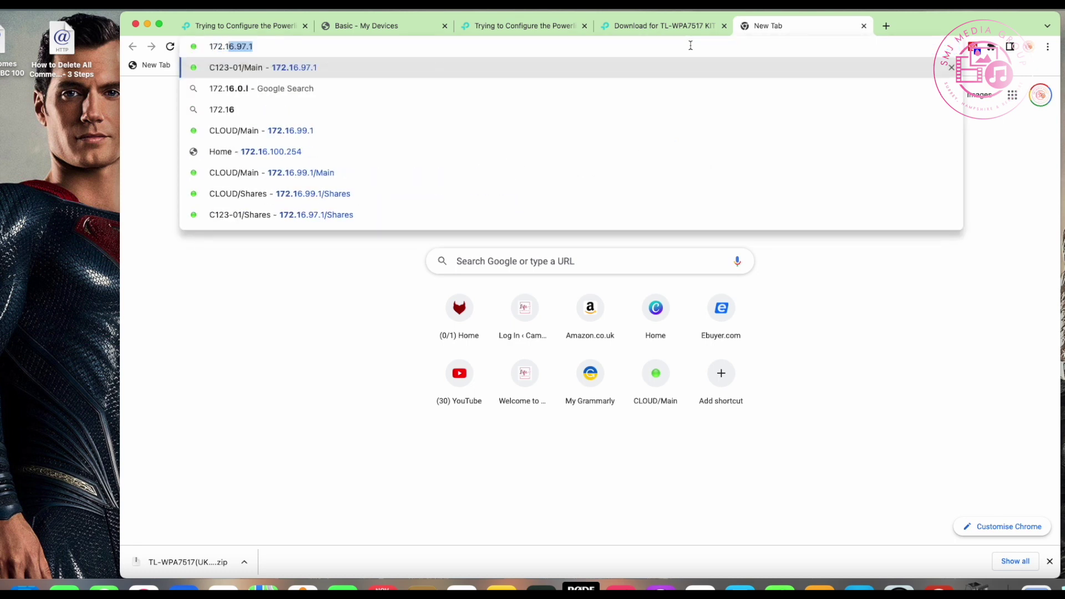
{"action": "type", "text": ".100.119"}
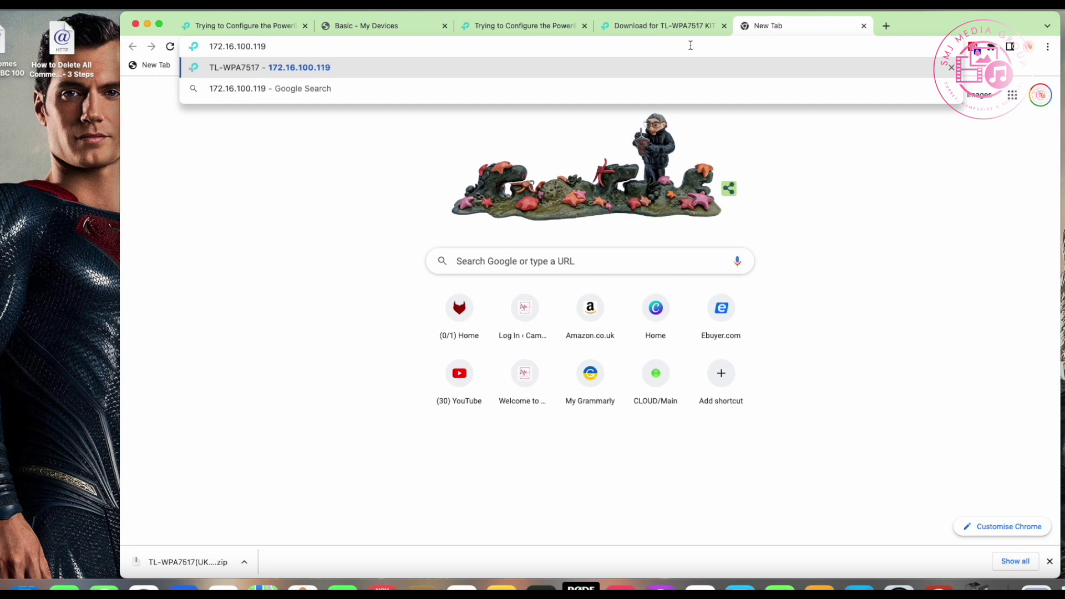
Load 172.16.100.119 and log in with the admin password, re-entering it after the first rejection.
{"action": "key", "text": "Return"}
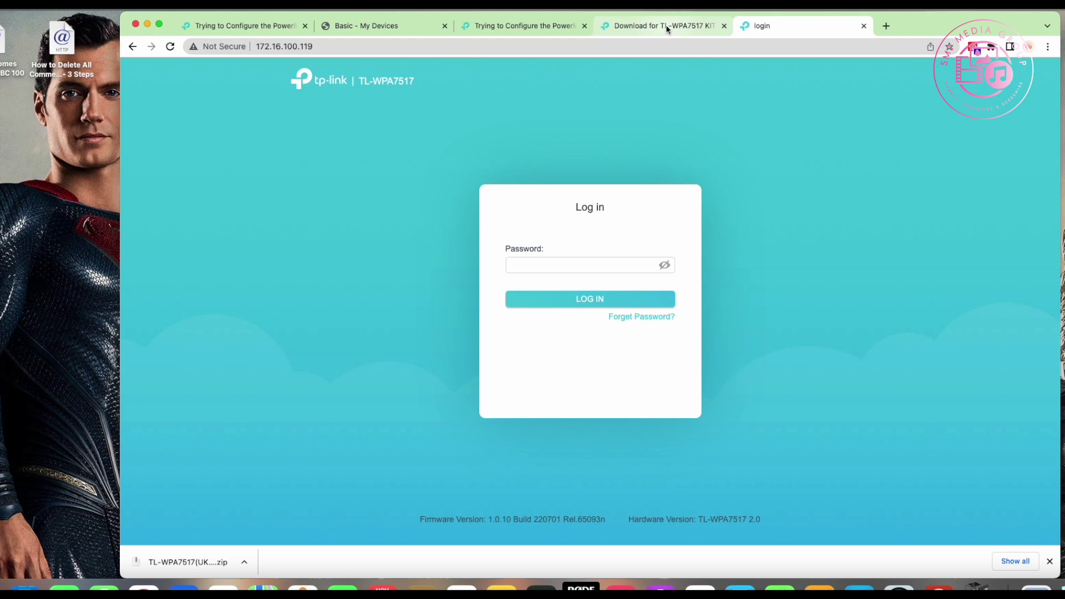
{"action": "left_click", "coordinate": [558, 264]}
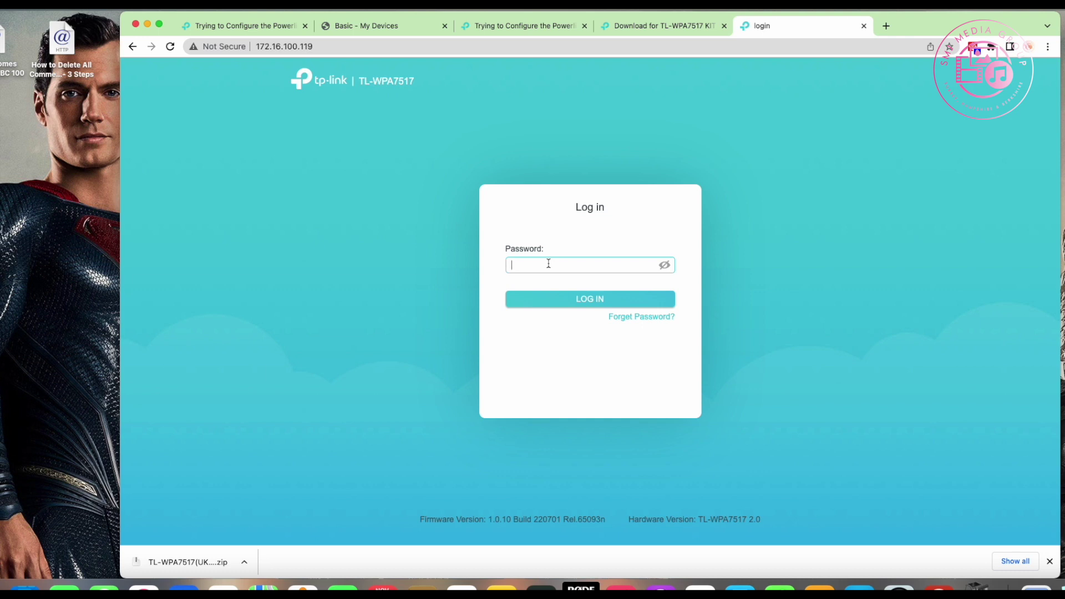
{"action": "type", "text": "••••••••••"}
{"action": "left_click", "coordinate": [596, 303]}
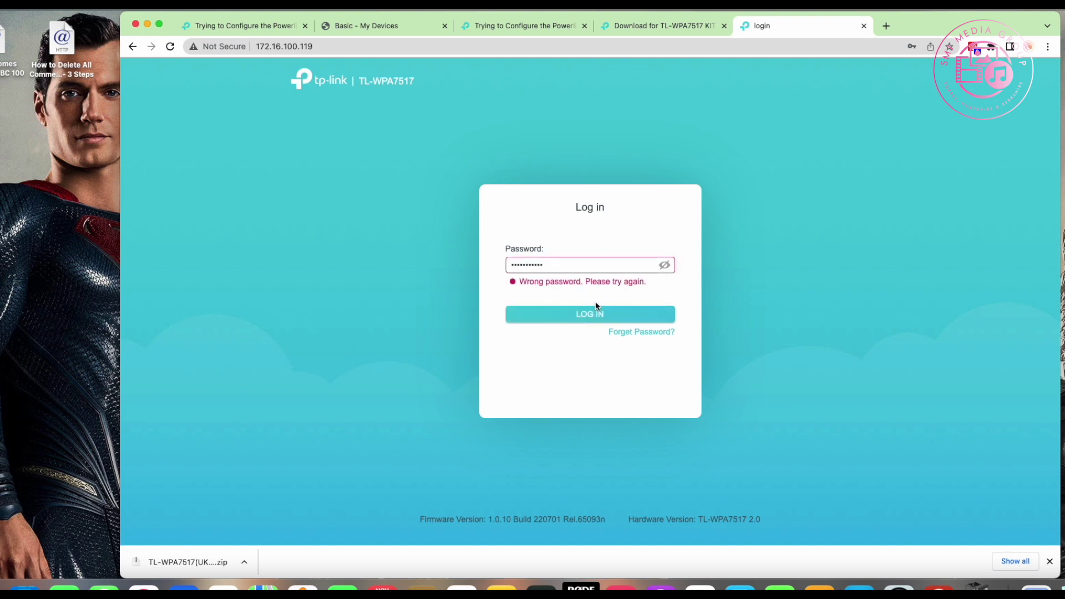
{"action": "left_click_drag", "start_coordinate": [562, 269], "coordinate": [493, 264]}
{"action": "type", "text": "•••"}
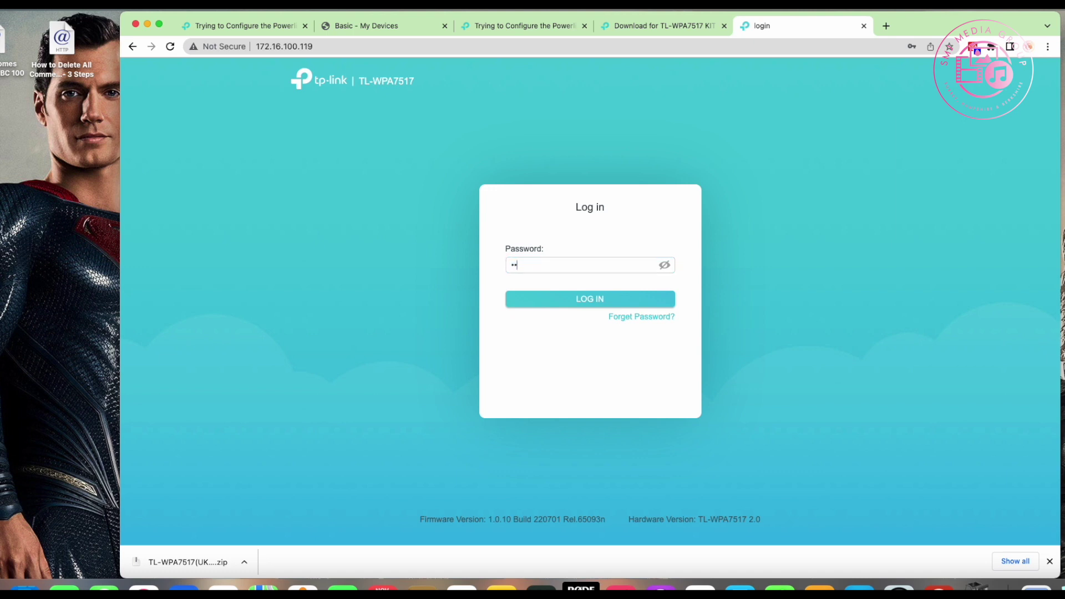
{"action": "type", "text": "•••••••"}
{"action": "key", "text": "Return"}
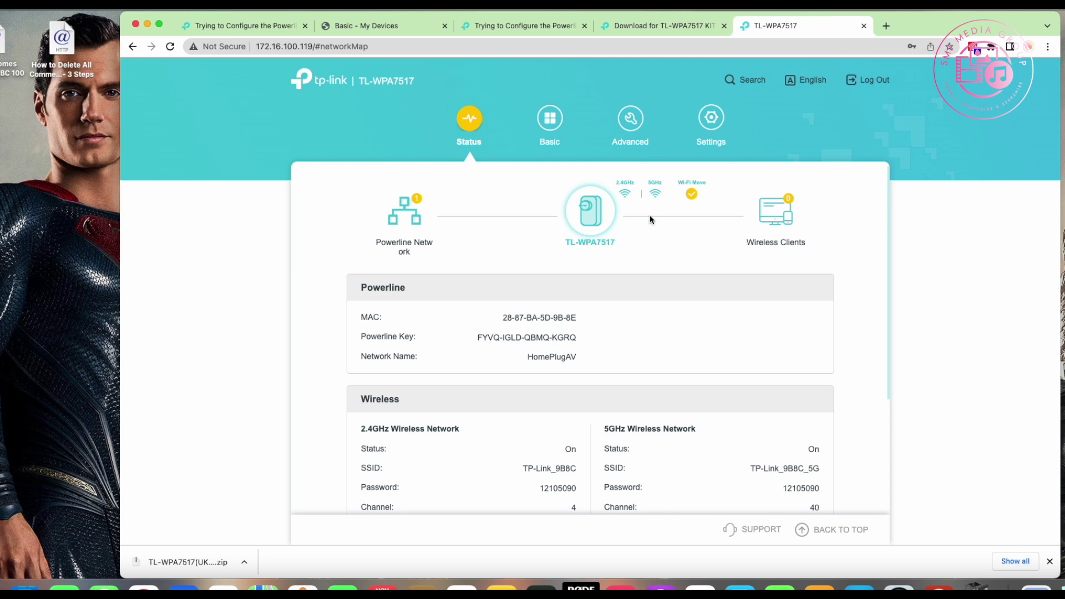
{"action": "scroll", "coordinate": [651, 303], "scroll_direction": "down", "scroll_amount": 3}
{"action": "scroll", "coordinate": [651, 302], "scroll_direction": "down", "scroll_amount": 1}
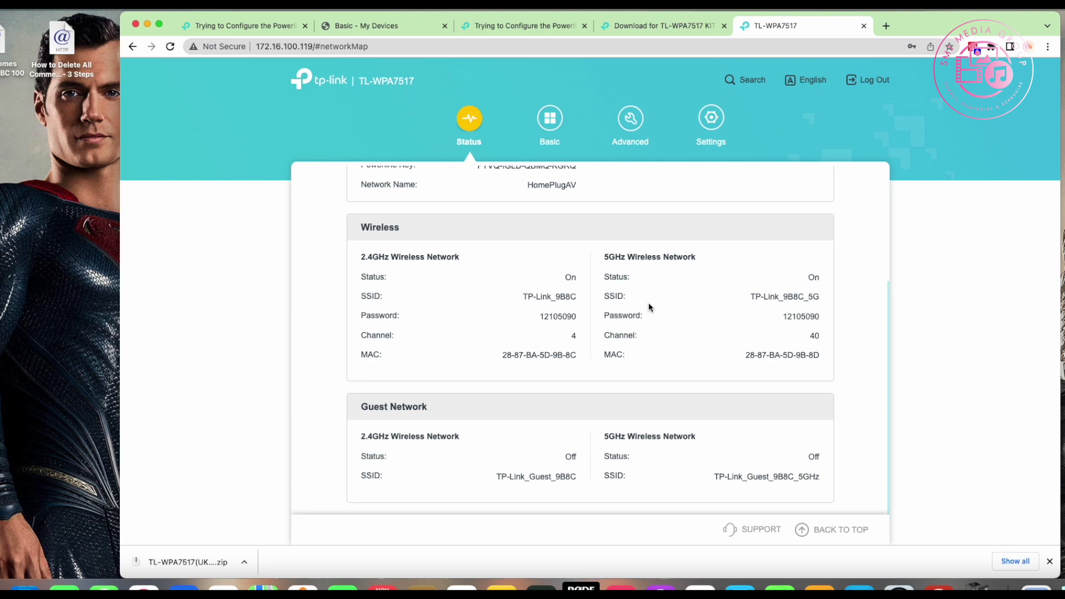
{"action": "scroll", "coordinate": [650, 307], "scroll_direction": "up", "scroll_amount": 4}
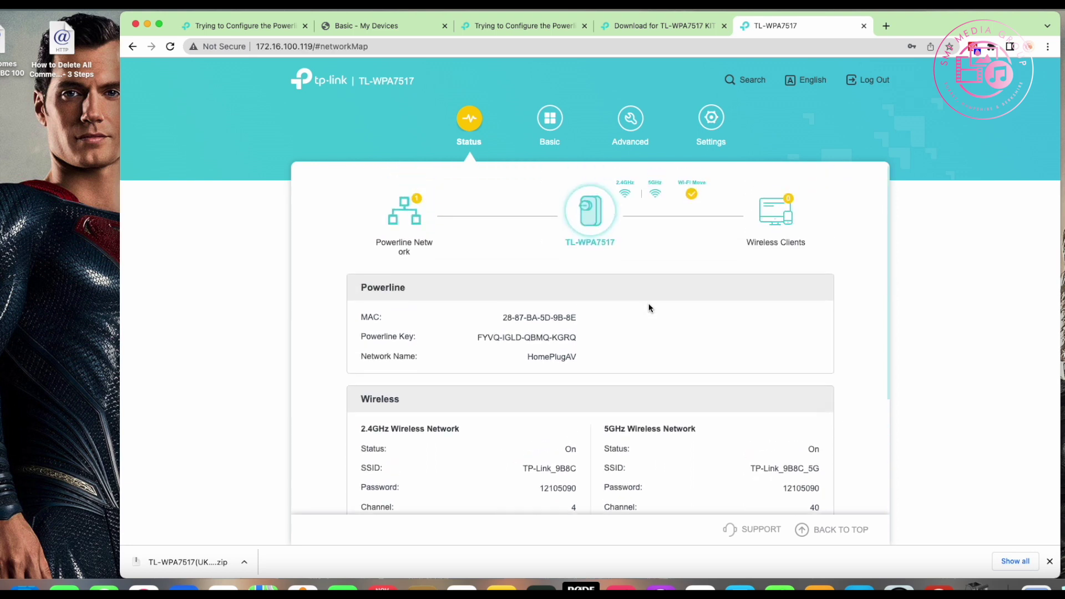
{"action": "scroll", "coordinate": [650, 308], "scroll_direction": "down", "scroll_amount": 4}
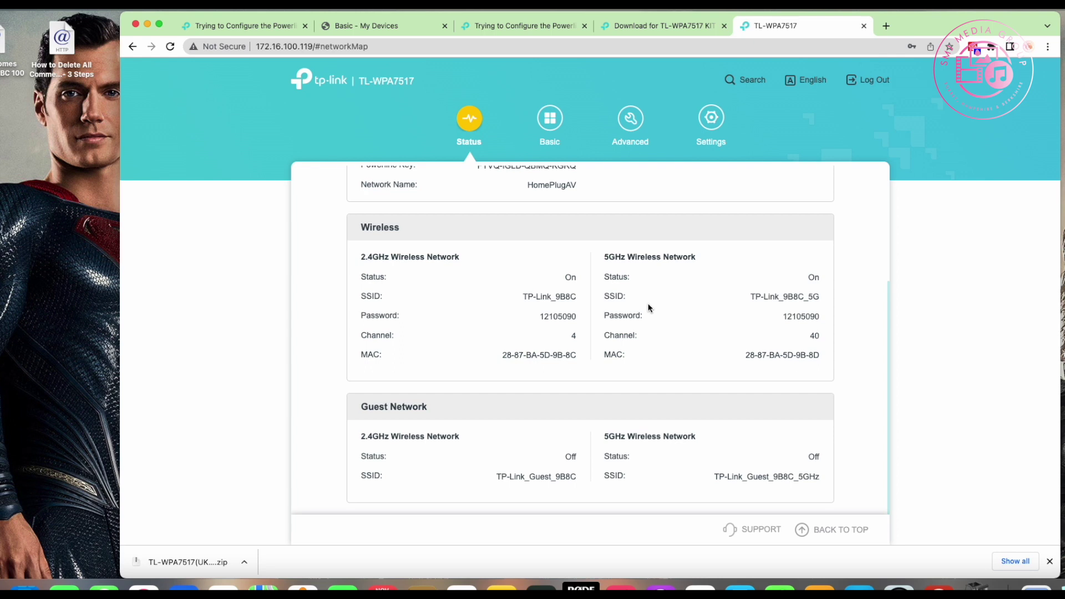
{"action": "scroll", "coordinate": [647, 307], "scroll_direction": "up", "scroll_amount": 4}
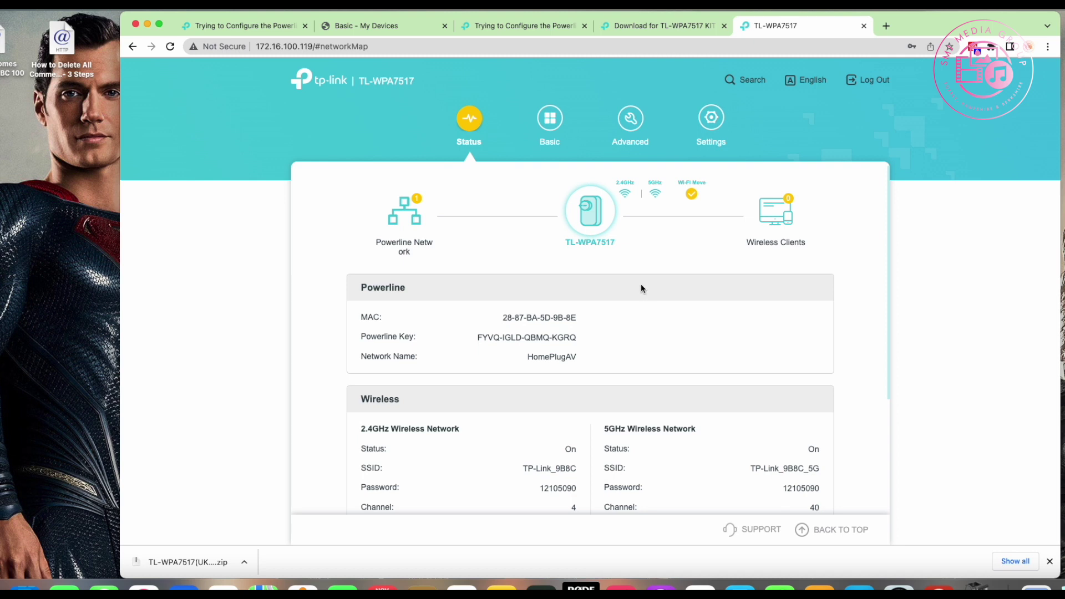
{"action": "left_click", "coordinate": [550, 119]}
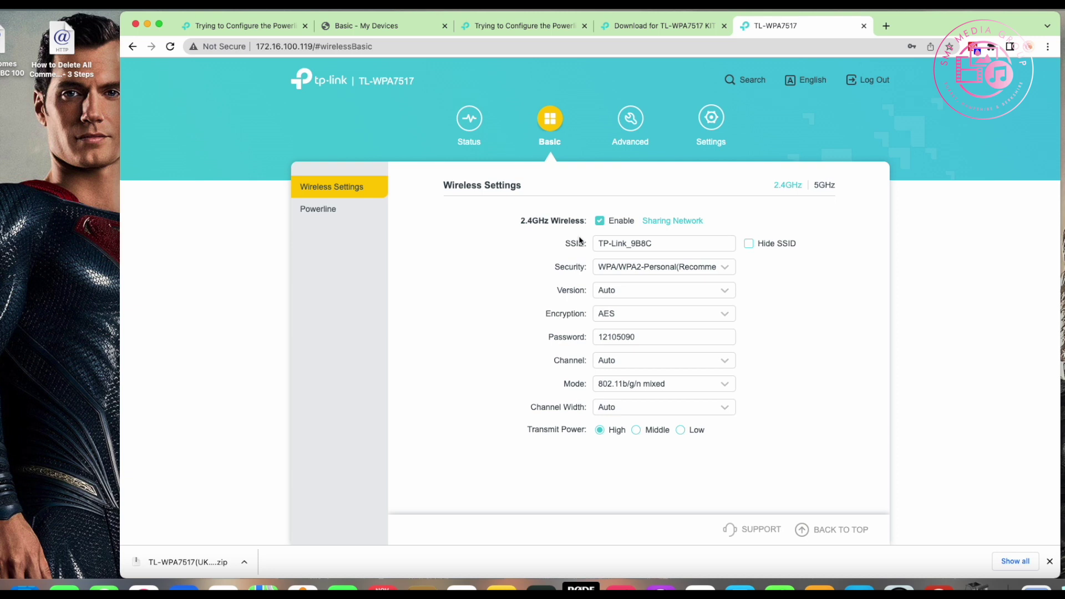
{"action": "left_click", "coordinate": [639, 135]}
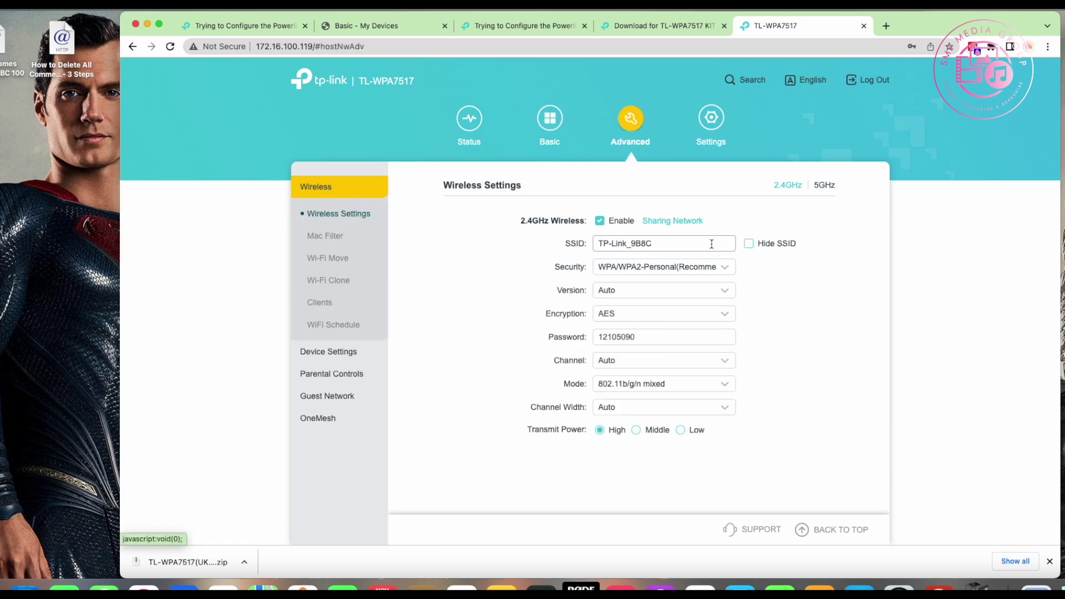
{"action": "left_click", "coordinate": [714, 124]}
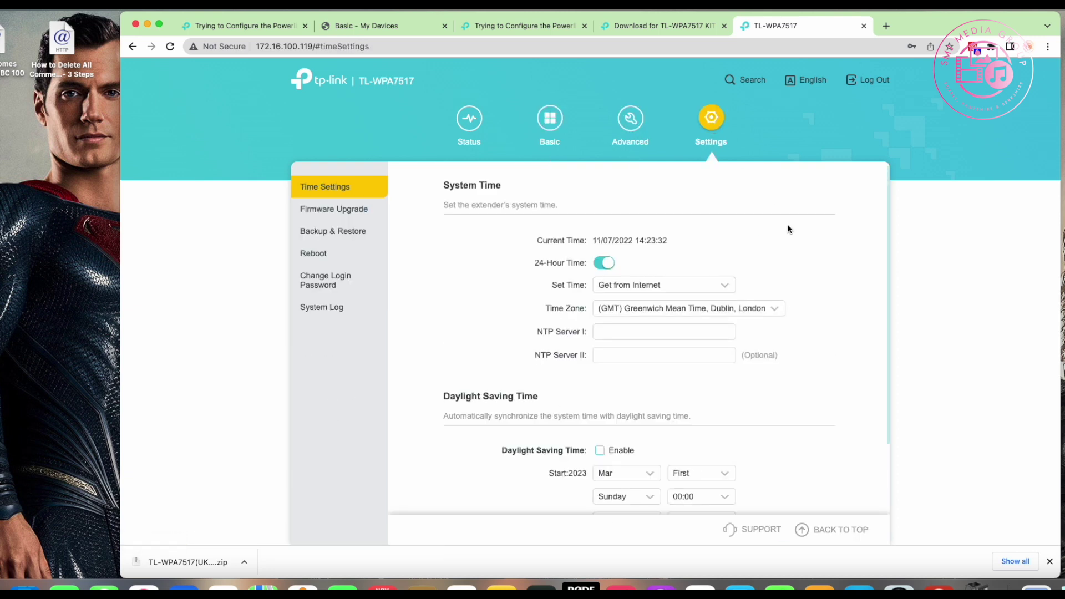
{"action": "left_click", "coordinate": [661, 333]}
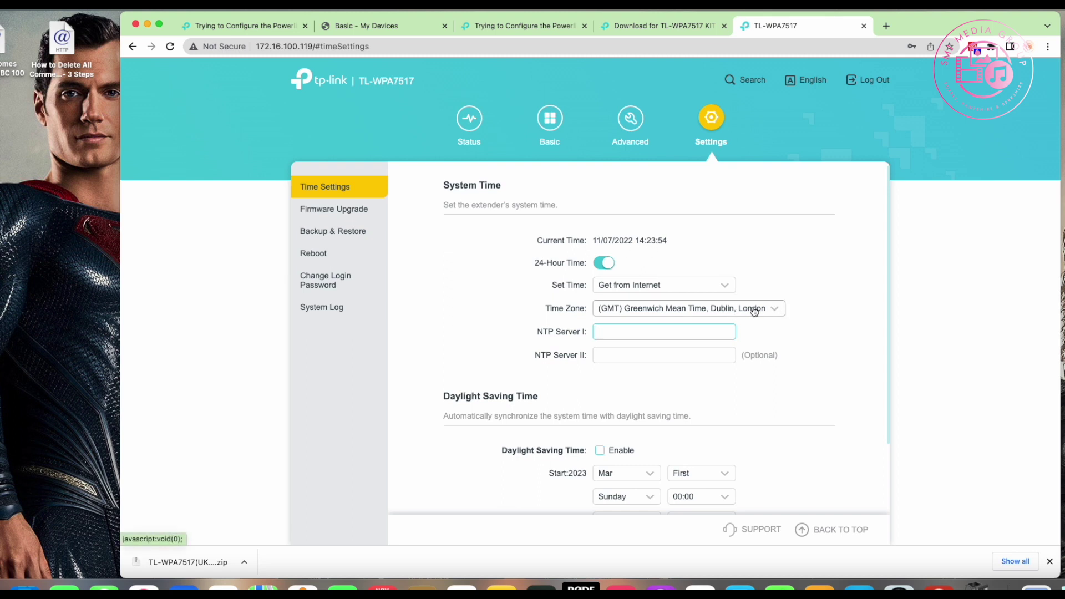
{"action": "left_click", "coordinate": [727, 287]}
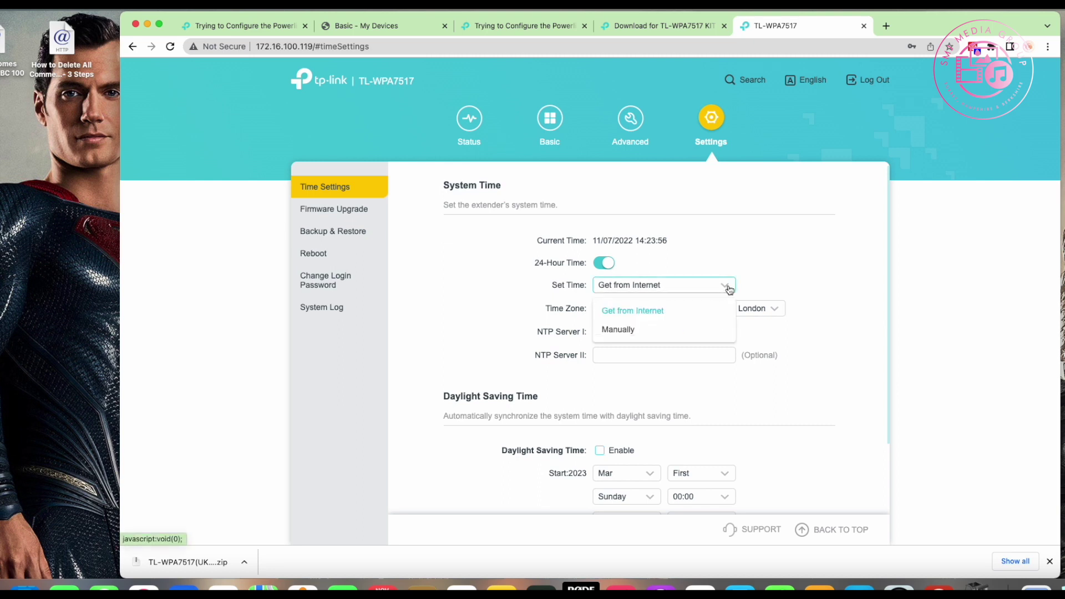
{"action": "left_click", "coordinate": [770, 274]}
{"action": "left_click", "coordinate": [727, 285]}
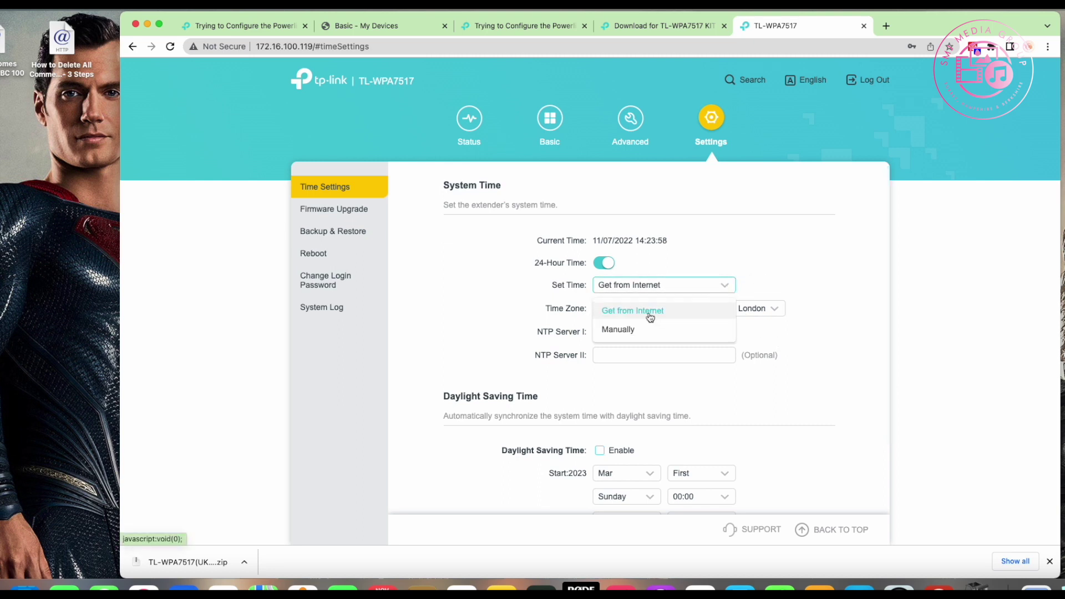
{"action": "left_click", "coordinate": [652, 331]}
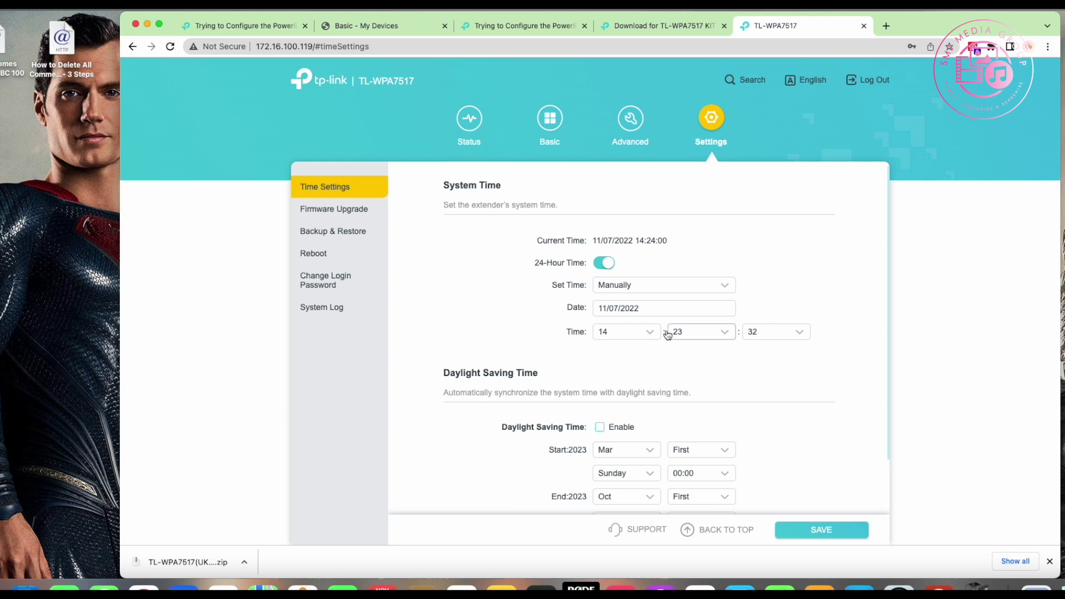
{"action": "left_click", "coordinate": [716, 288]}
{"action": "left_click", "coordinate": [658, 315]}
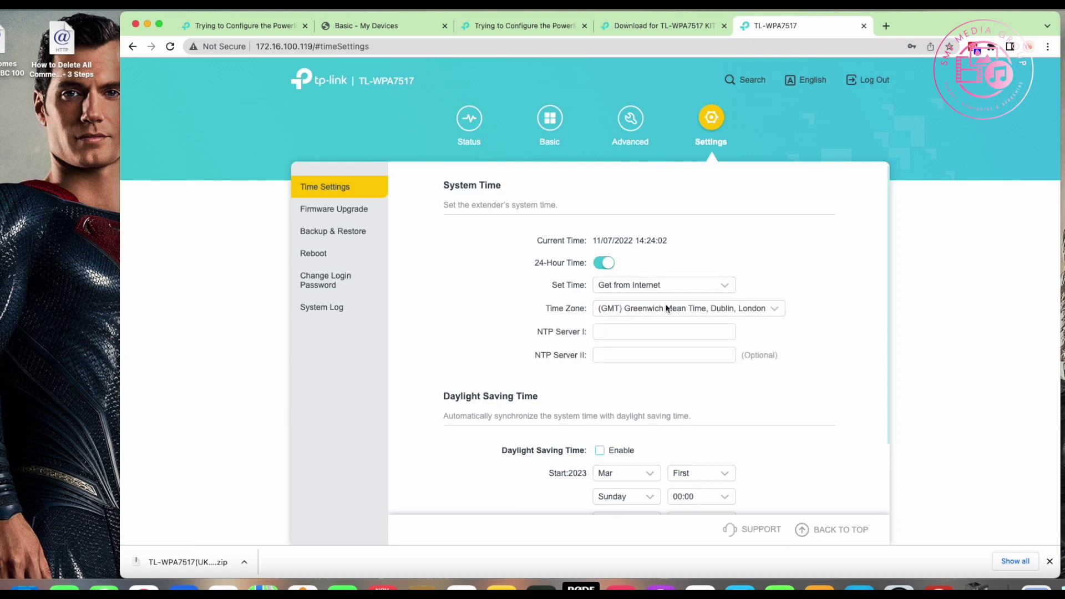
{"action": "scroll", "coordinate": [731, 370], "scroll_direction": "down", "scroll_amount": 2}
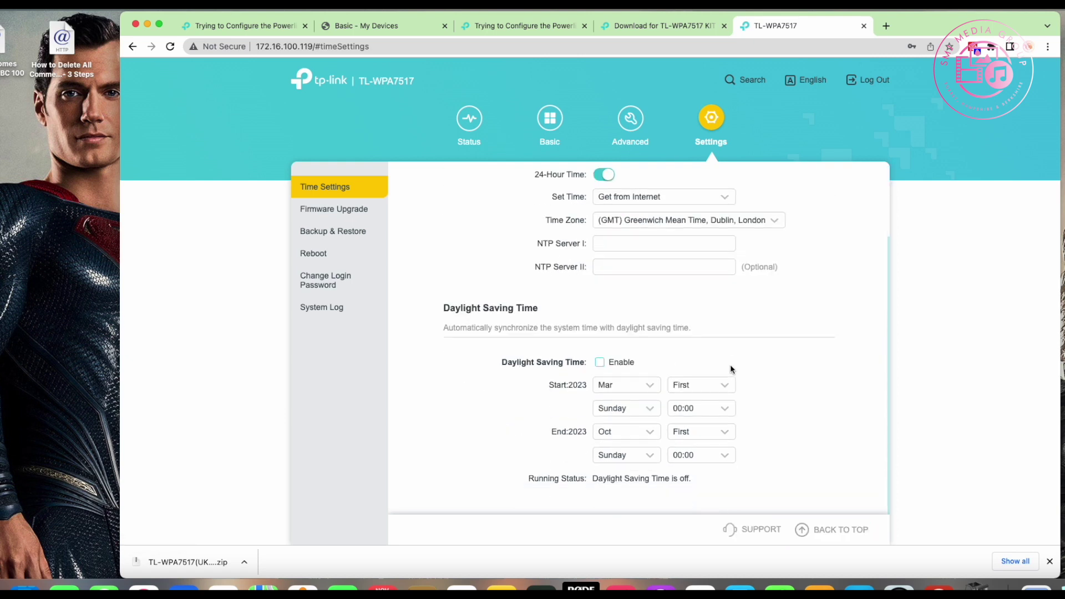
{"action": "scroll", "coordinate": [730, 365], "scroll_direction": "up", "scroll_amount": 2}
{"action": "scroll", "coordinate": [730, 360], "scroll_direction": "down", "scroll_amount": 2}
{"action": "scroll", "coordinate": [729, 364], "scroll_direction": "up", "scroll_amount": 2}
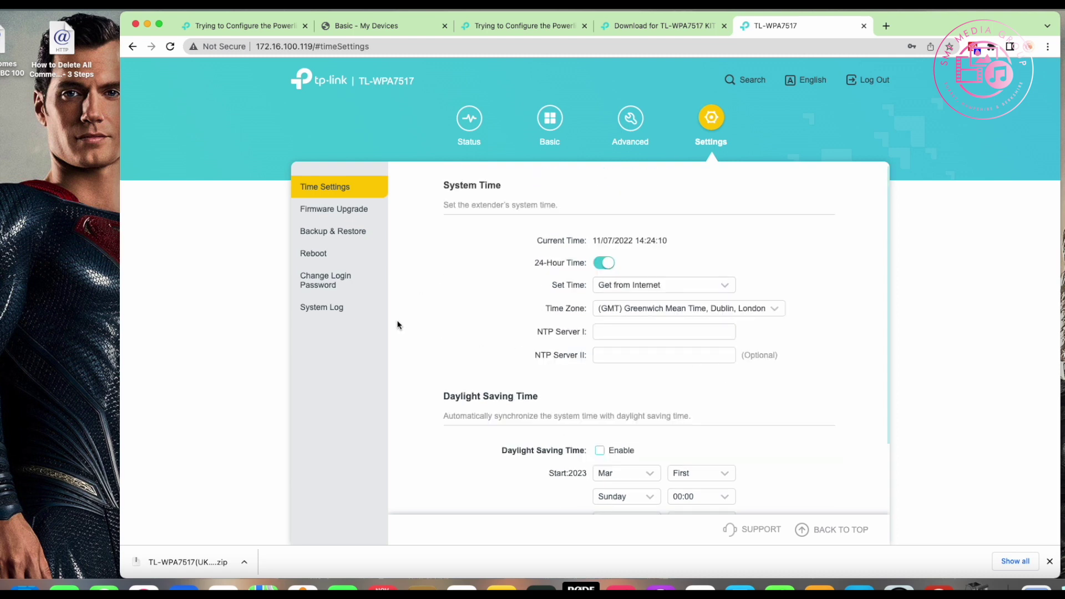
{"action": "left_click", "coordinate": [340, 312]}
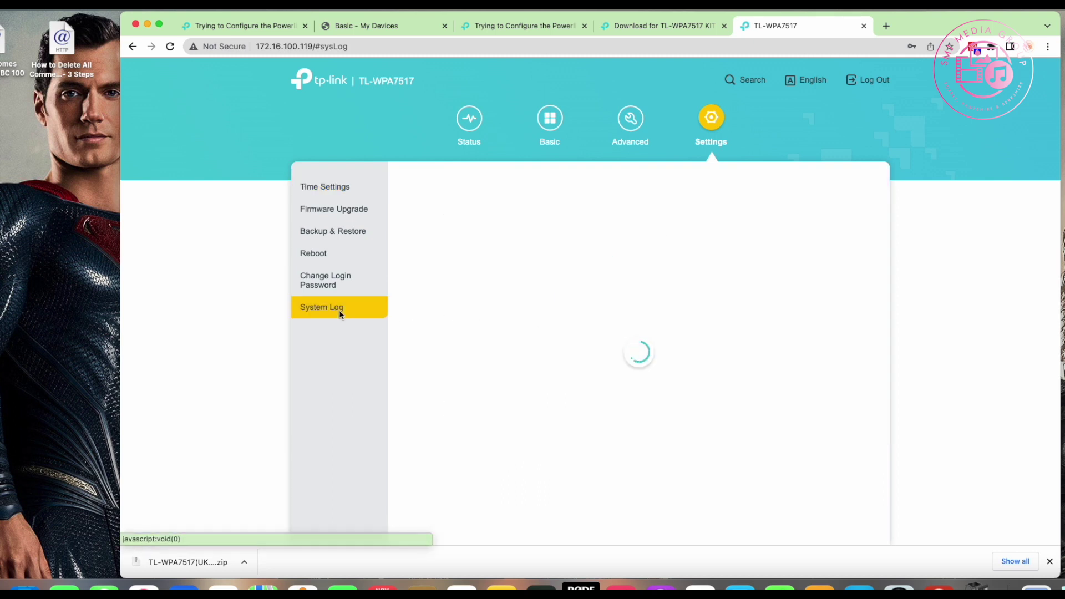
Browse the Change Login Password, Reboot, Backup & Restore, Firmware Upgrade and Time Settings pages, then view Advanced wireless settings.
{"action": "left_click", "coordinate": [324, 286]}
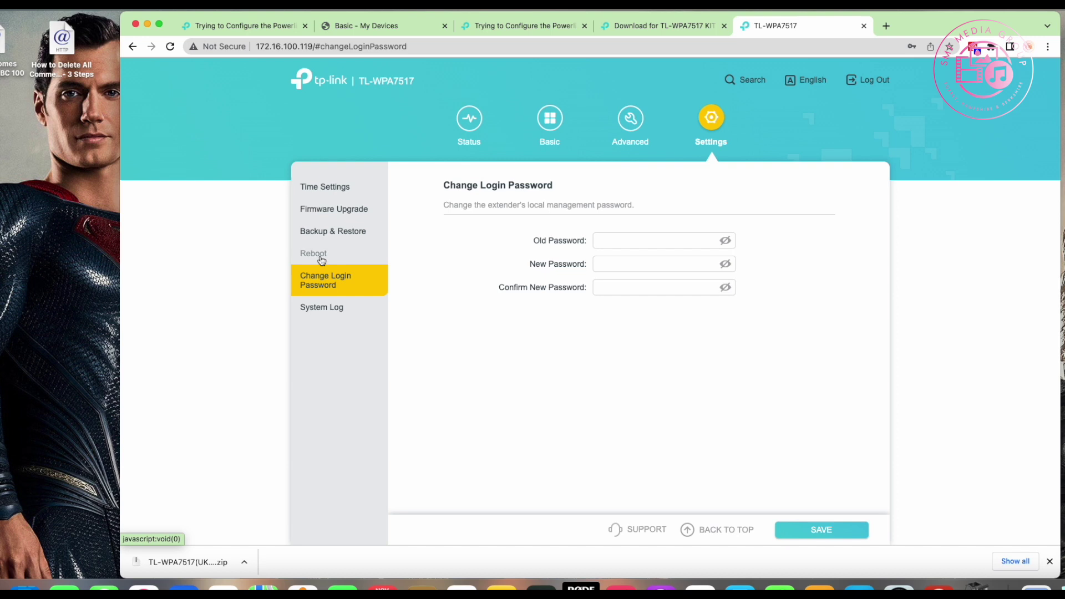
{"action": "left_click", "coordinate": [320, 258]}
{"action": "left_click", "coordinate": [340, 237]}
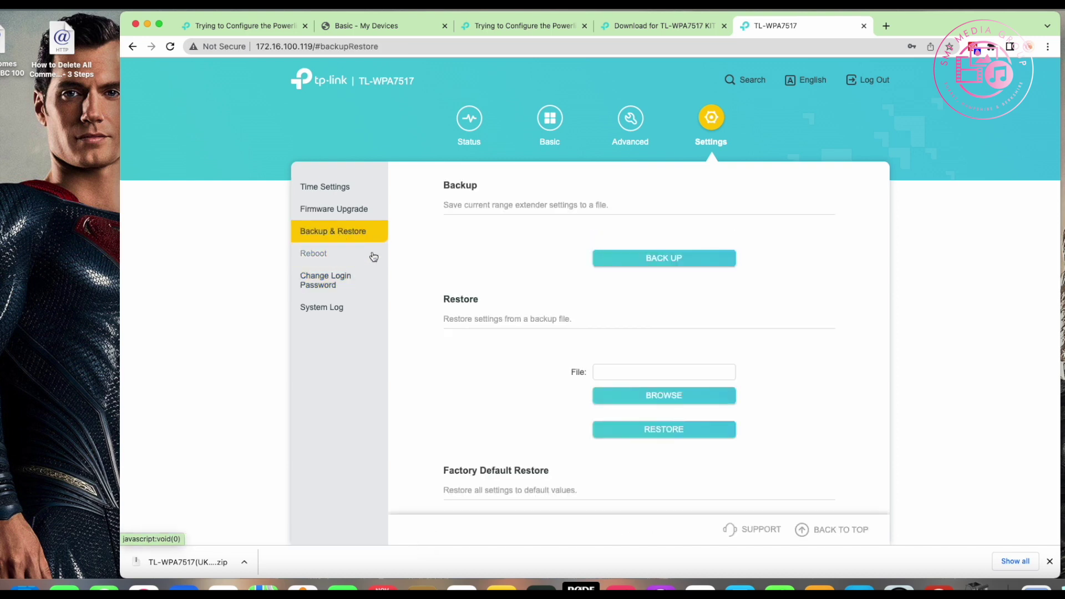
{"action": "scroll", "coordinate": [511, 308], "scroll_direction": "down", "scroll_amount": 2}
{"action": "scroll", "coordinate": [489, 300], "scroll_direction": "up", "scroll_amount": 2}
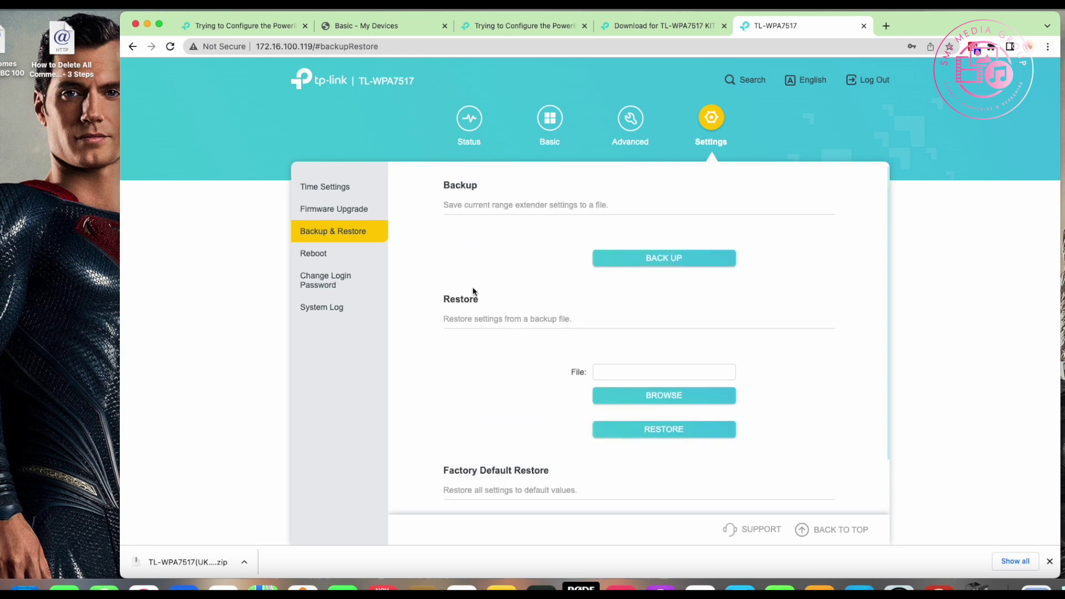
{"action": "left_click", "coordinate": [339, 213]}
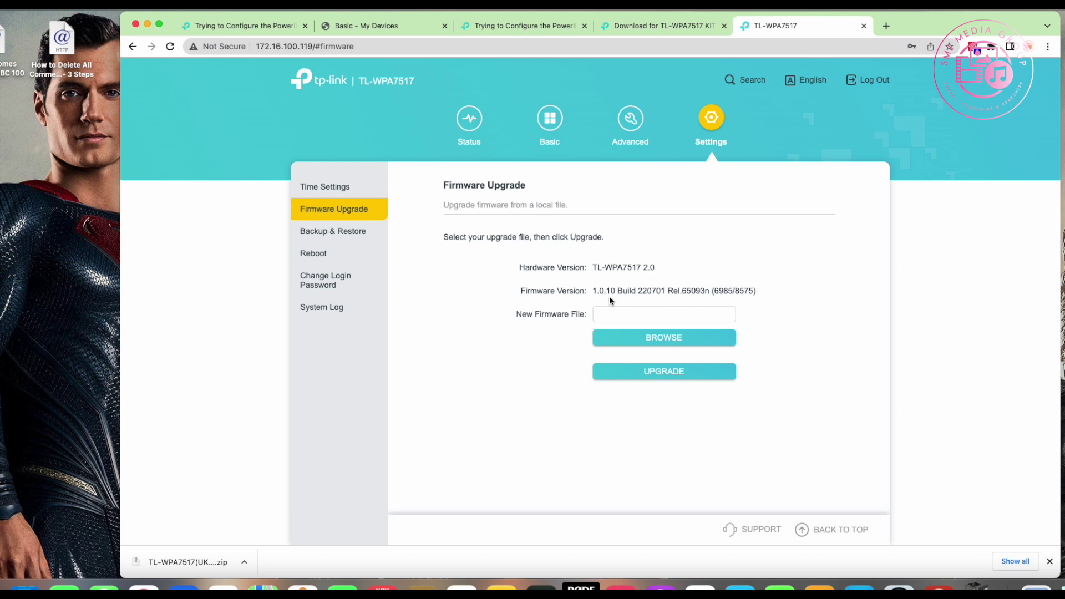
{"action": "left_click", "coordinate": [339, 187]}
{"action": "left_click", "coordinate": [631, 119]}
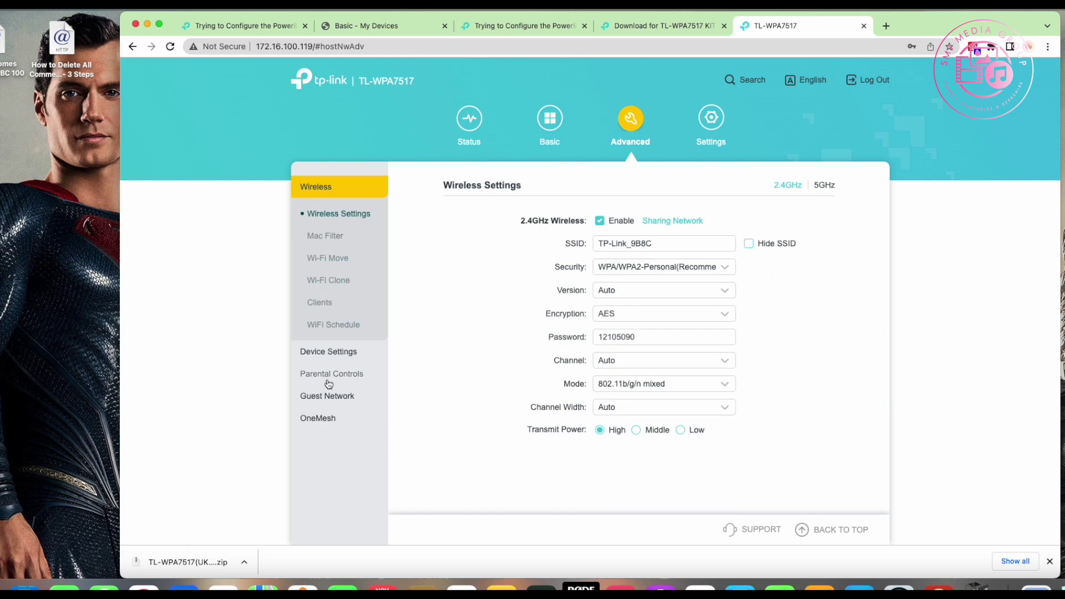
View the OneMesh, Guest Network and Parental Controls settings pages.
{"action": "left_click", "coordinate": [339, 417]}
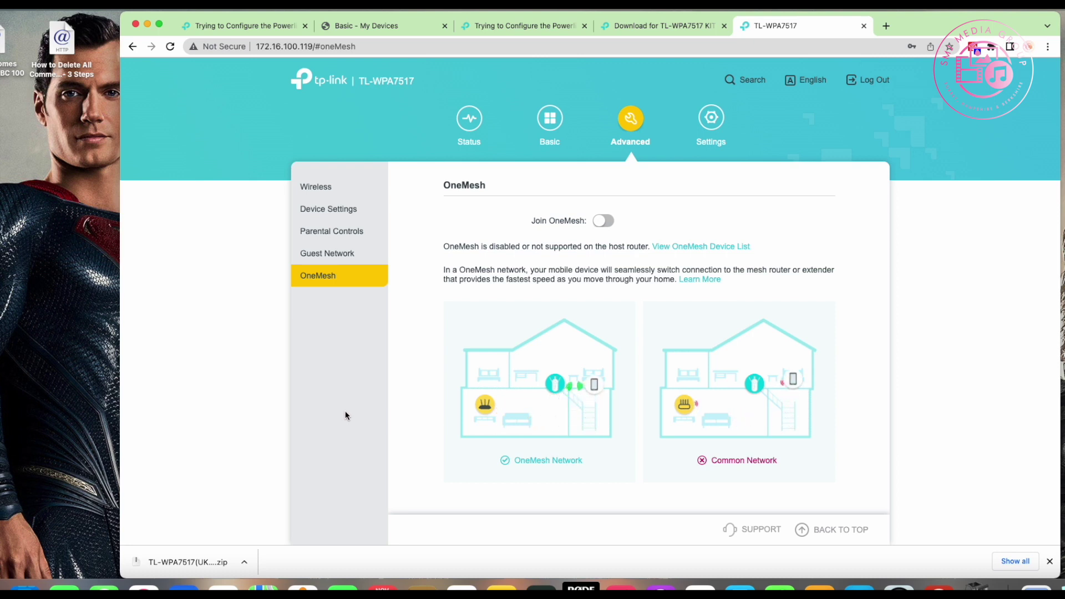
{"action": "left_click", "coordinate": [333, 254]}
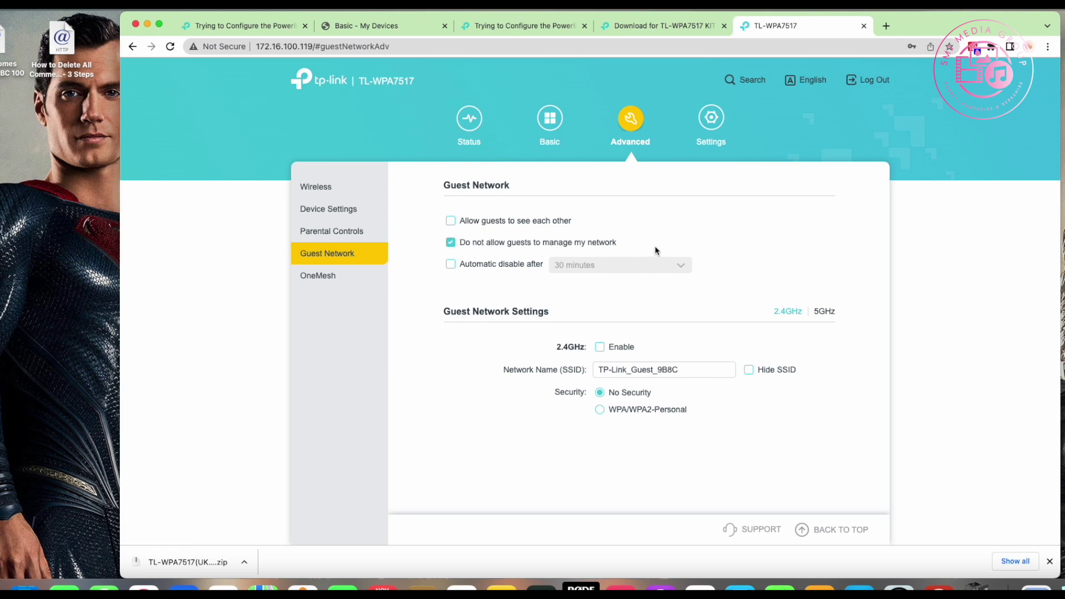
{"action": "left_click", "coordinate": [339, 232]}
{"action": "left_click", "coordinate": [344, 280]}
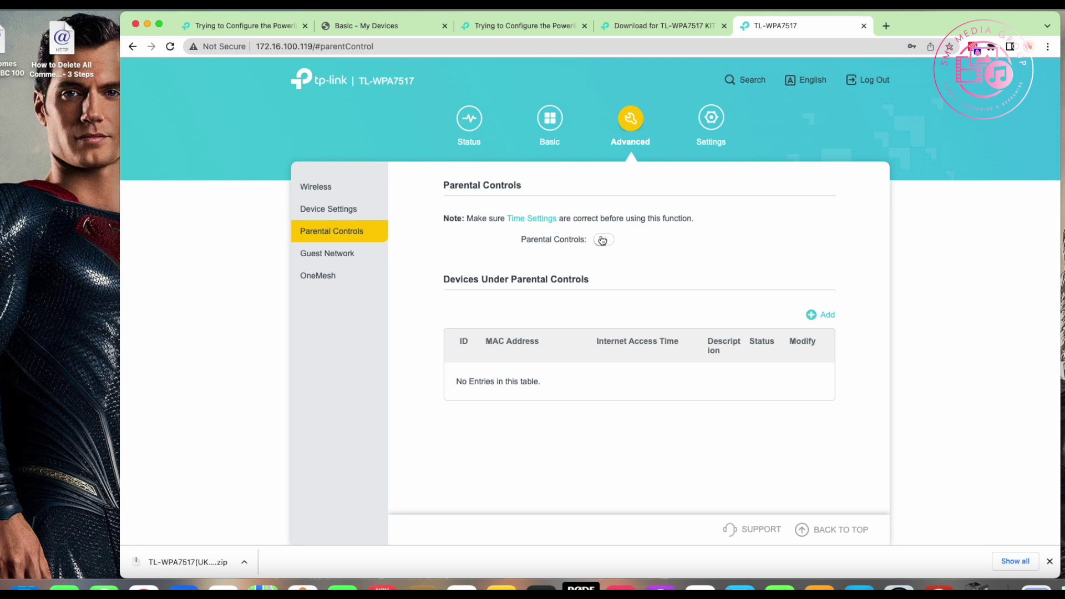
Switch Parental Controls on and confirm, then switch it back off and confirm.
{"action": "left_click", "coordinate": [602, 240]}
{"action": "left_click", "coordinate": [728, 331]}
{"action": "left_click", "coordinate": [600, 242]}
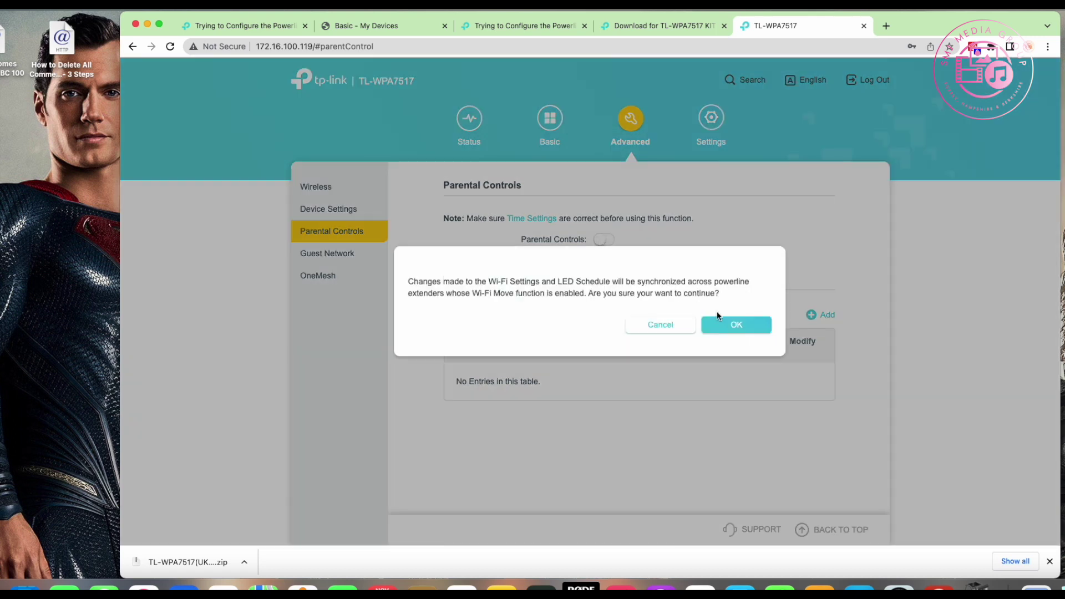
{"action": "left_click", "coordinate": [722, 324]}
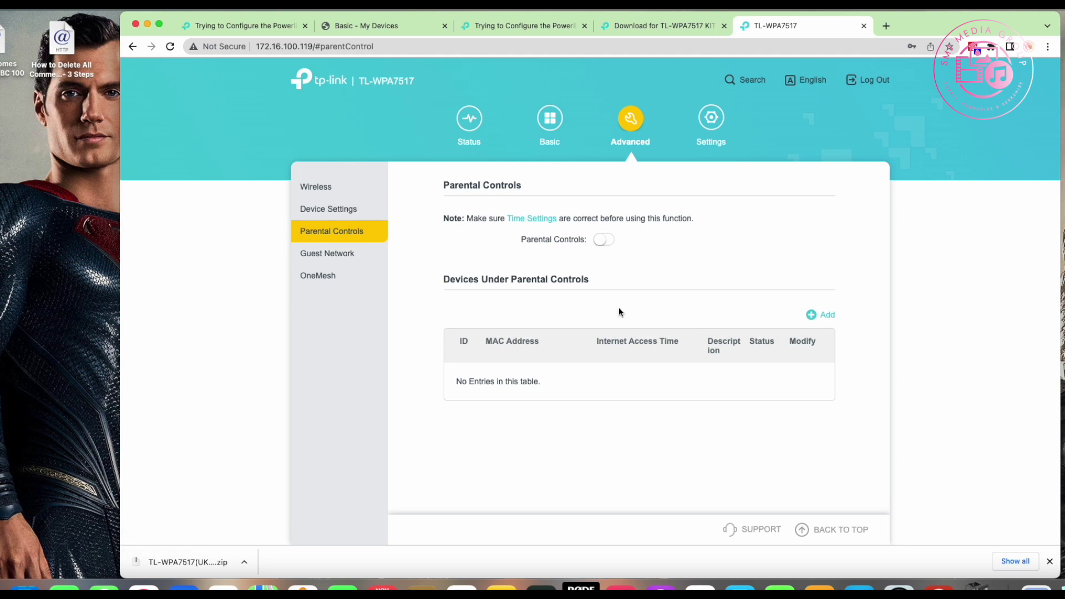
Go to Device Settings > Wireless > Wireless Settings and select the 2.4GHz SSID field showing TP-Link_9B8C.
{"action": "left_click", "coordinate": [342, 213]}
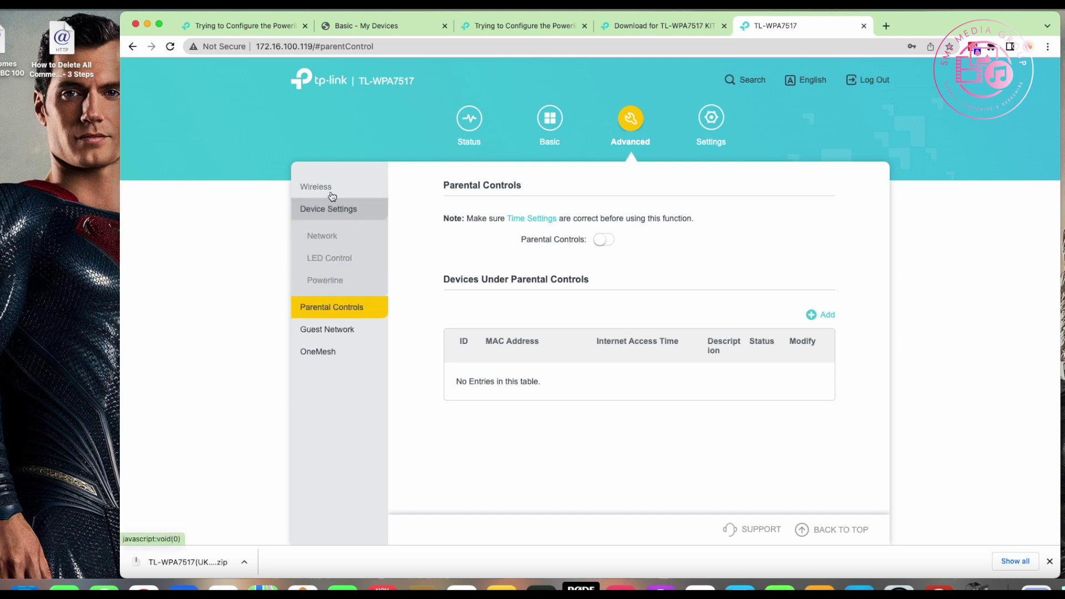
{"action": "left_click", "coordinate": [328, 189]}
{"action": "left_click", "coordinate": [347, 214]}
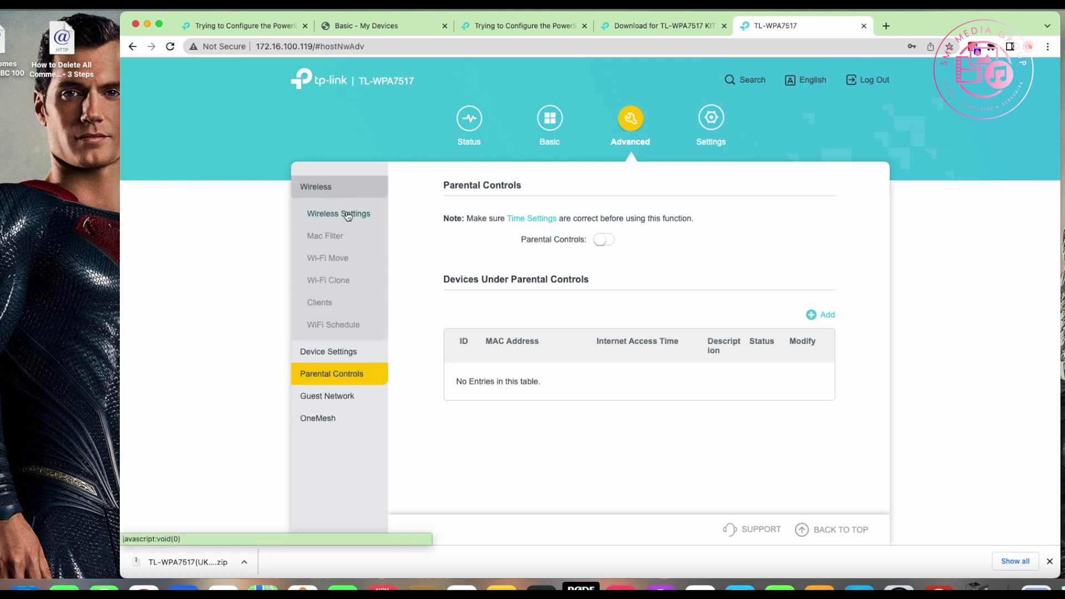
{"action": "left_click", "coordinate": [661, 244]}
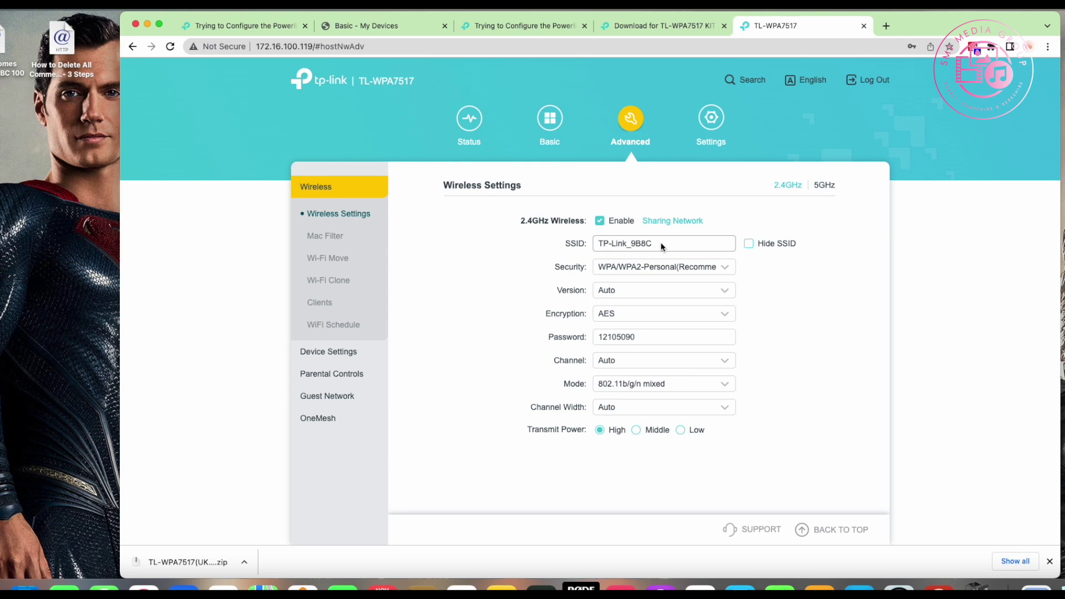
Replace the 2.4GHz SSID with SMJ-MEDIA-GROUP, save and confirm, then select the new name to copy.
{"action": "left_click_drag", "start_coordinate": [662, 244], "coordinate": [595, 244]}
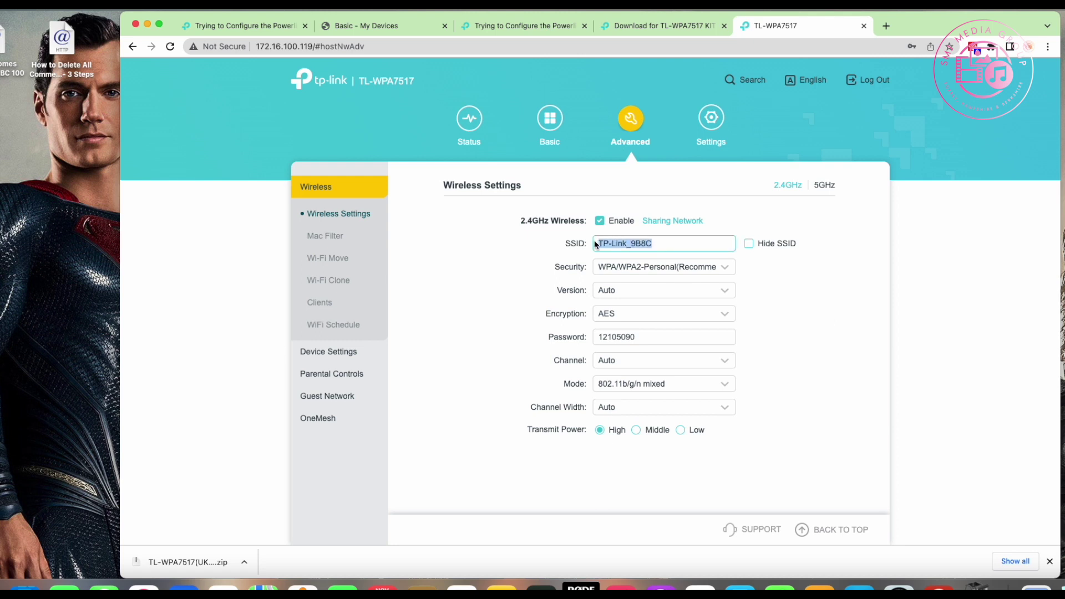
{"action": "type", "text": "SMJ "}
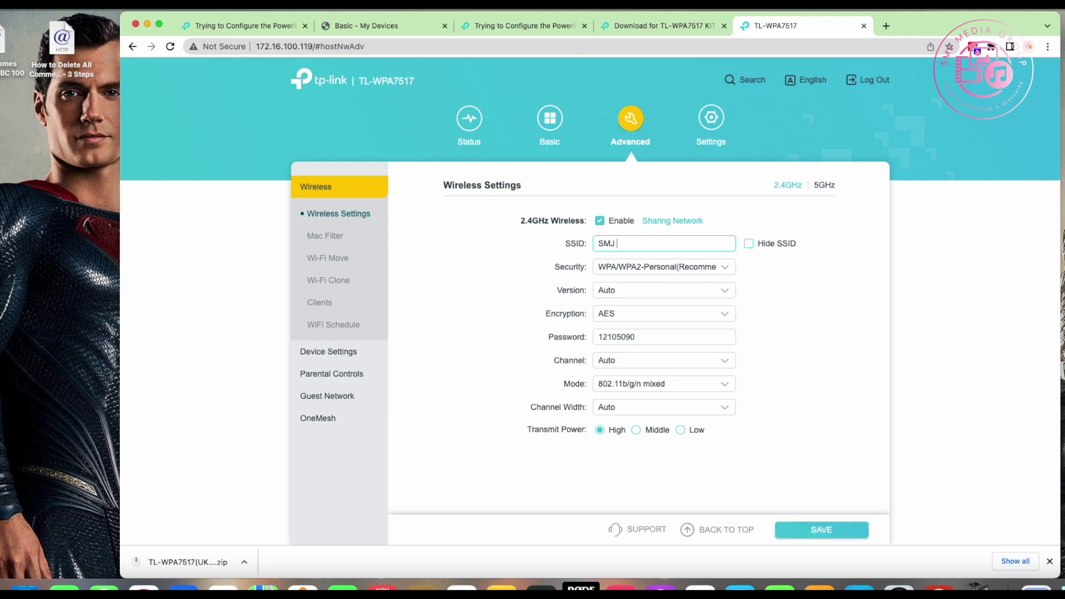
{"action": "type", "text": "MEDIA-GROUP"}
{"action": "left_click", "coordinate": [822, 531]}
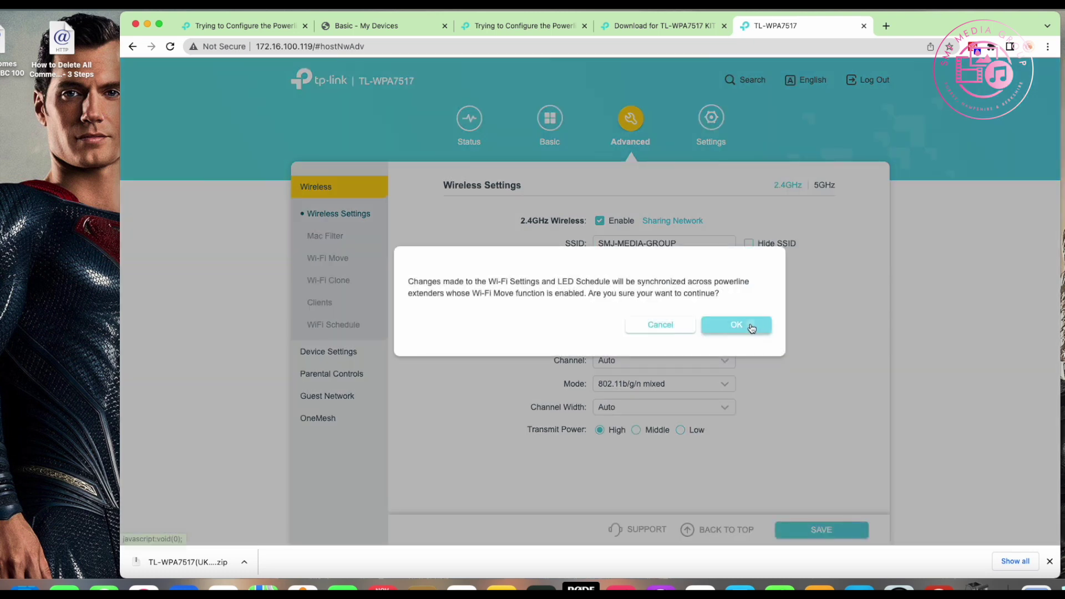
{"action": "left_click", "coordinate": [750, 326]}
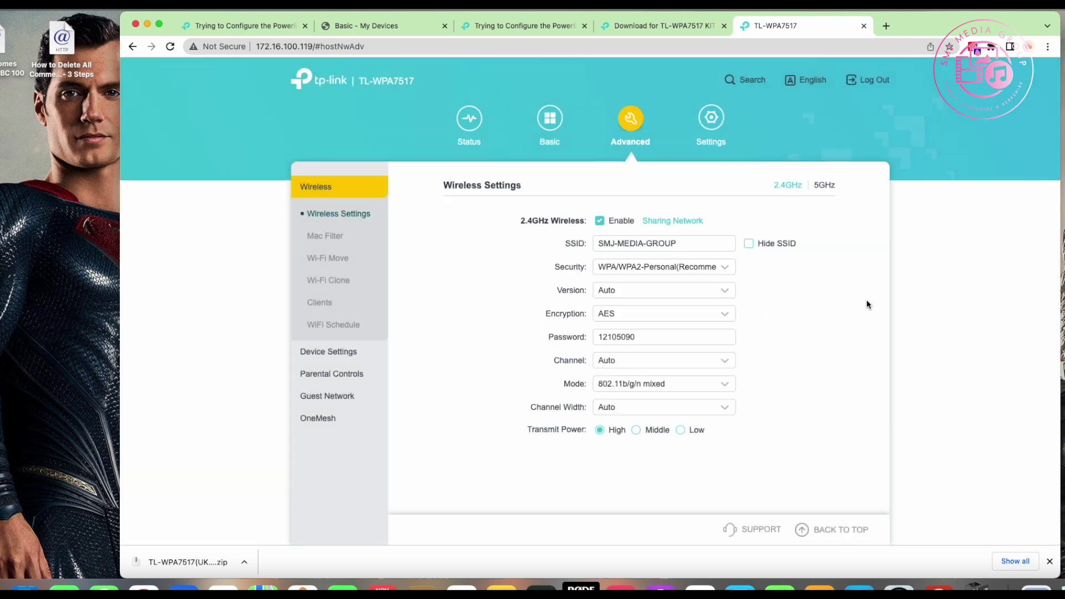
{"action": "left_click_drag", "start_coordinate": [718, 244], "coordinate": [587, 244]}
{"action": "key", "text": "ctrl+c"}
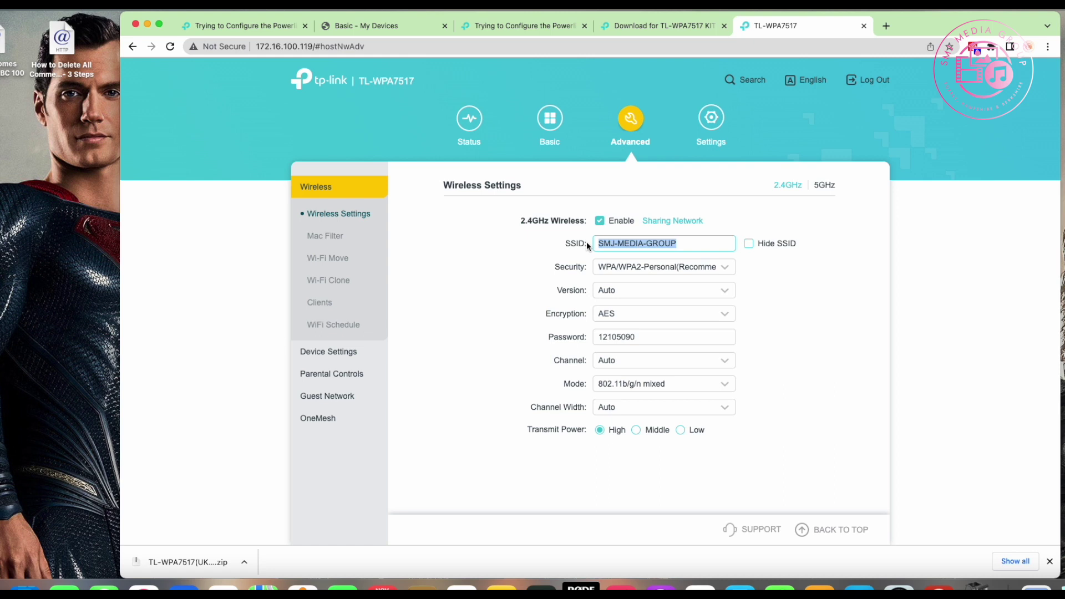
On the 5GHz band, paste SMJ-MEDIA-GROUP over the old SSID, then save and confirm.
{"action": "left_click", "coordinate": [832, 185]}
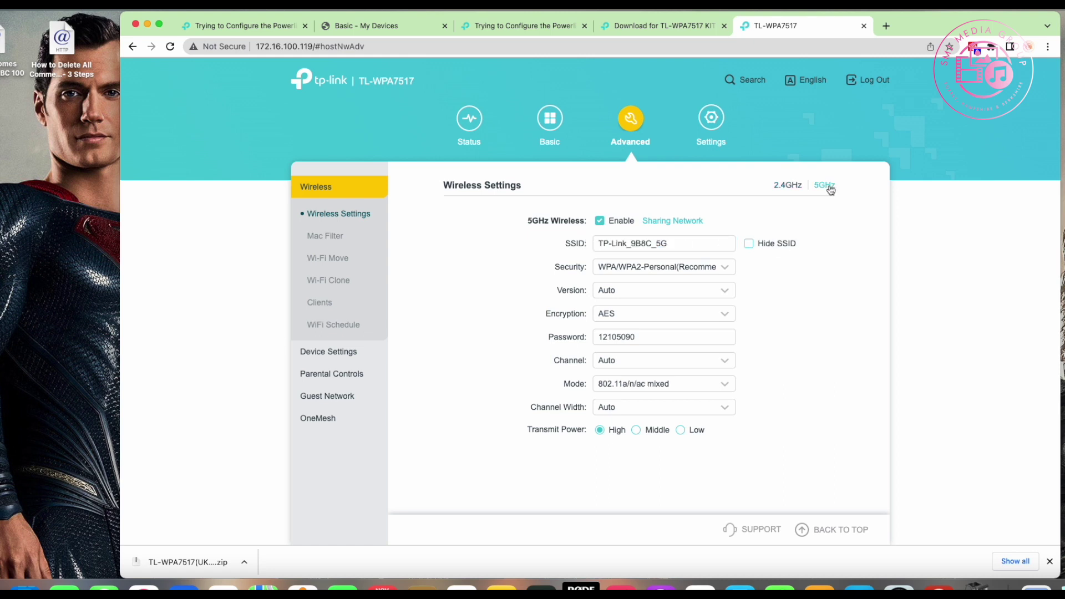
{"action": "left_click_drag", "start_coordinate": [678, 244], "coordinate": [597, 245]}
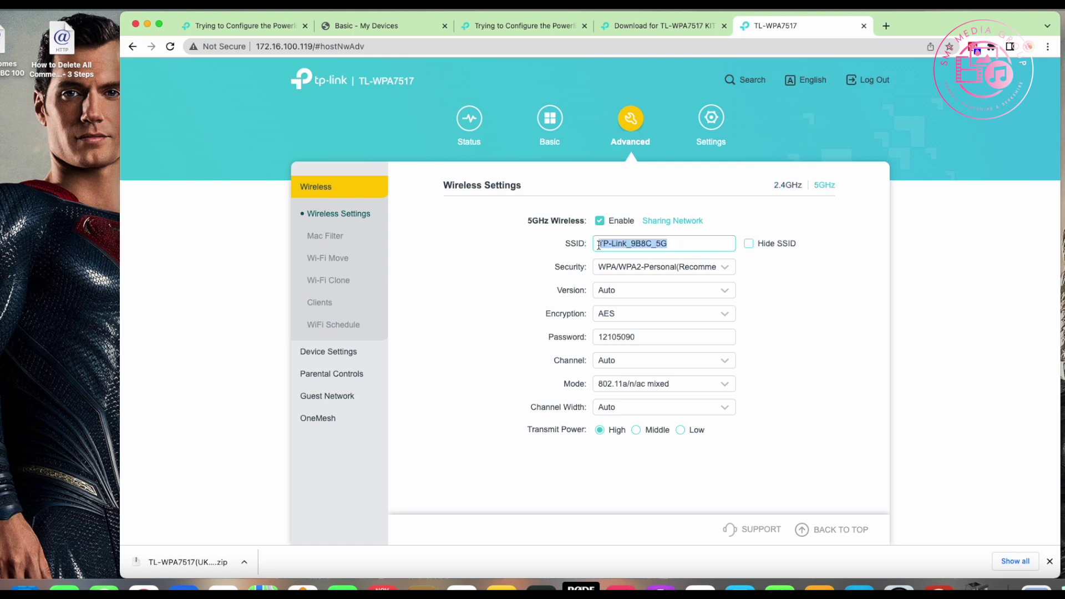
{"action": "key", "text": "ctrl+v"}
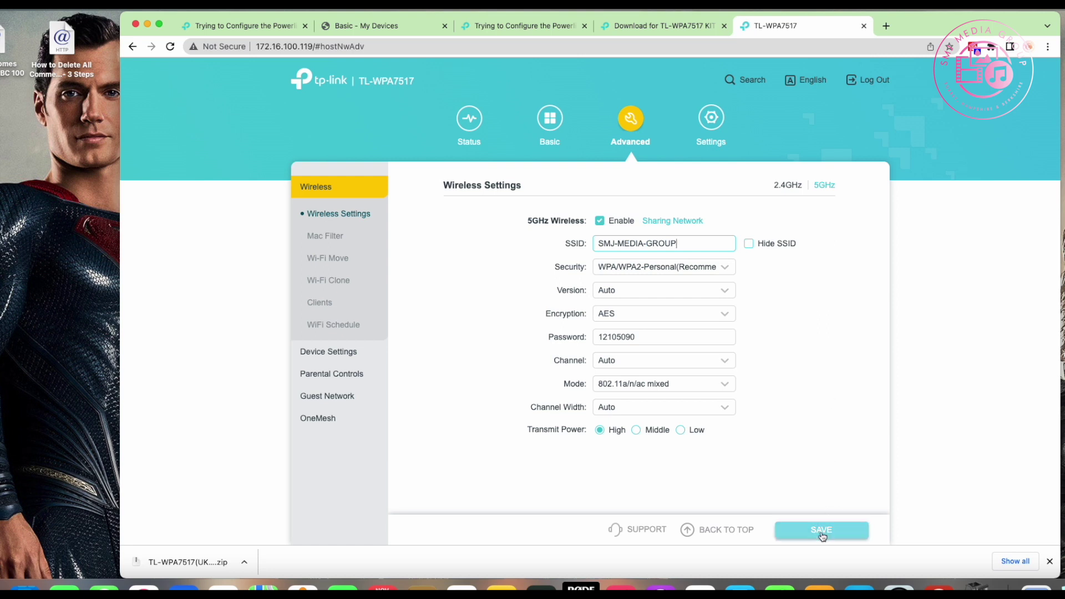
{"action": "left_click", "coordinate": [822, 531]}
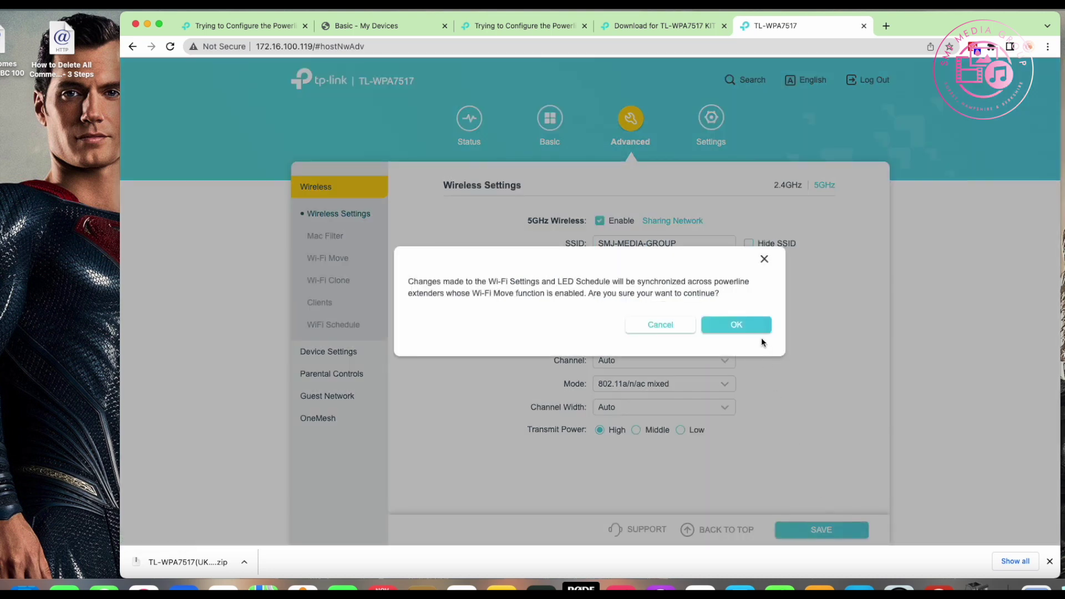
{"action": "left_click", "coordinate": [746, 328]}
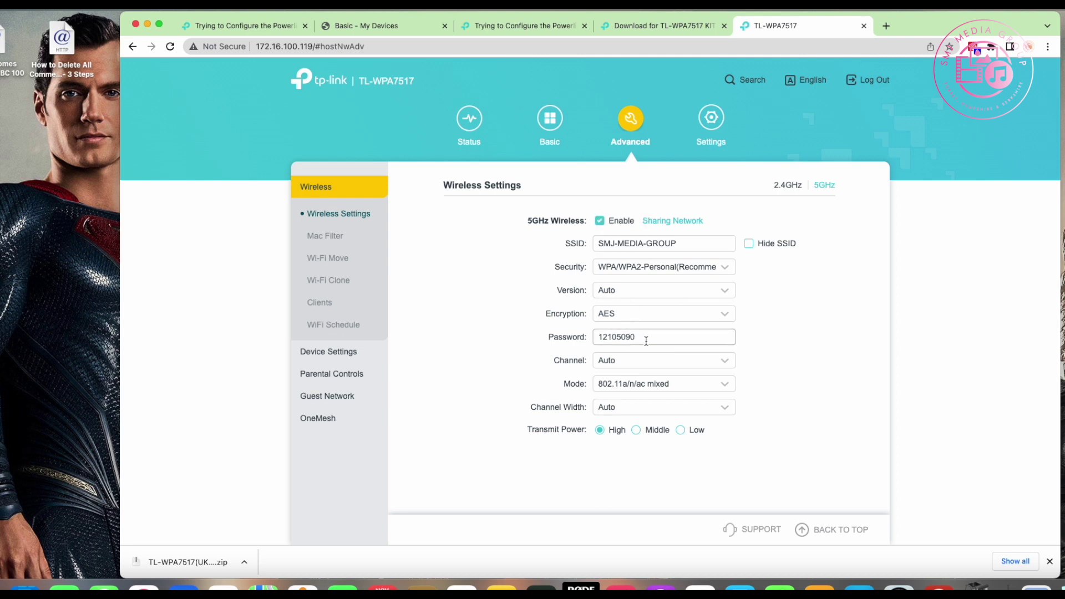
{"action": "left_click_drag", "start_coordinate": [644, 340], "coordinate": [577, 339]}
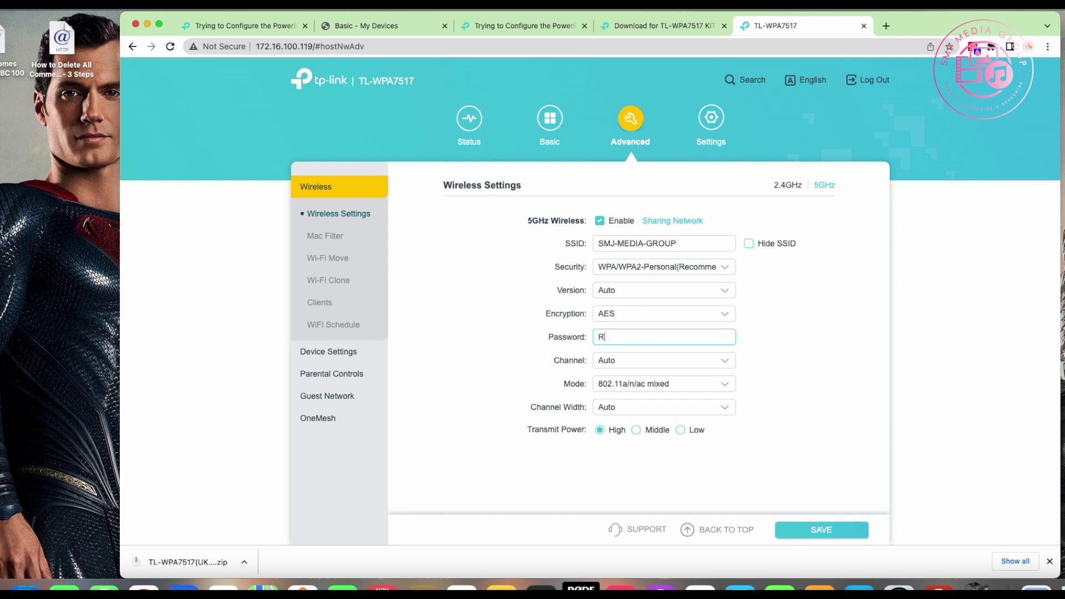
Enter a new 5GHz Wi-Fi password, then save and confirm applying the change.
{"action": "key", "text": "BackSpace"}
{"action": "key", "text": "BackSpace"}
{"action": "key", "text": "BackSpace"}
{"action": "key", "text": "BackSpace"}
{"action": "left_click_drag", "start_coordinate": [668, 339], "coordinate": [581, 340]}
{"action": "key", "text": "super+c"}
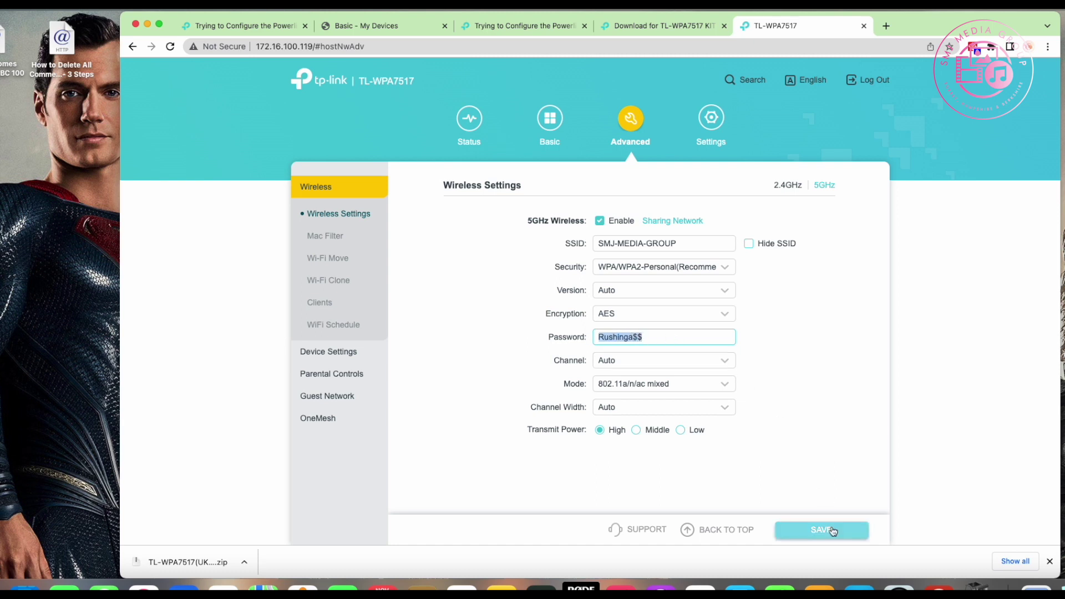
{"action": "left_click", "coordinate": [833, 531]}
{"action": "left_click", "coordinate": [749, 327]}
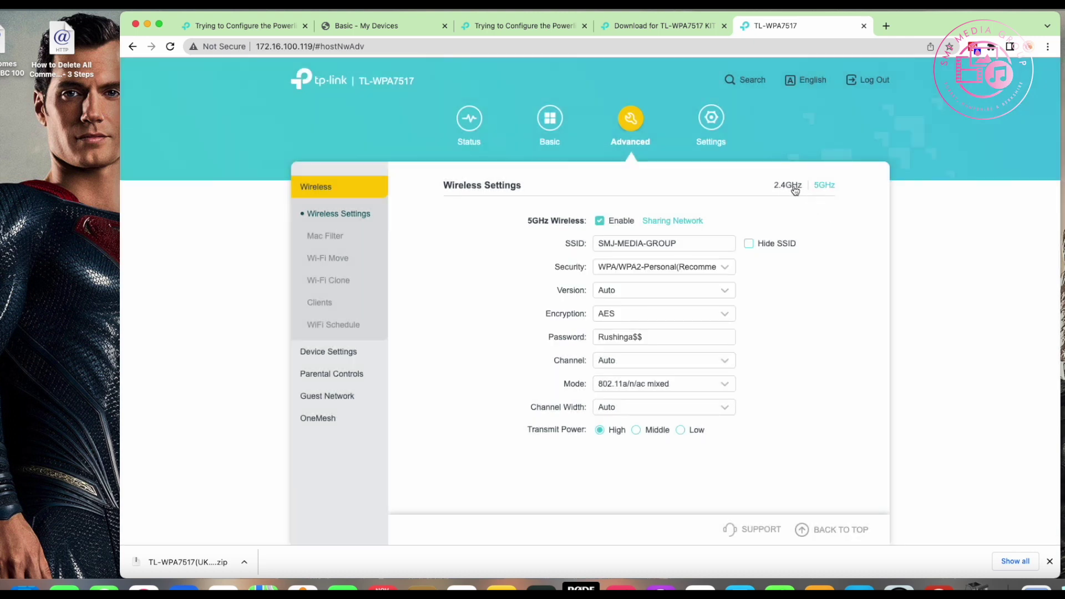
{"action": "left_click", "coordinate": [795, 190]}
Paste the same new password into the 2.4GHz Password field, save, and confirm syncing to extenders.
{"action": "left_click_drag", "start_coordinate": [638, 336], "coordinate": [591, 340]}
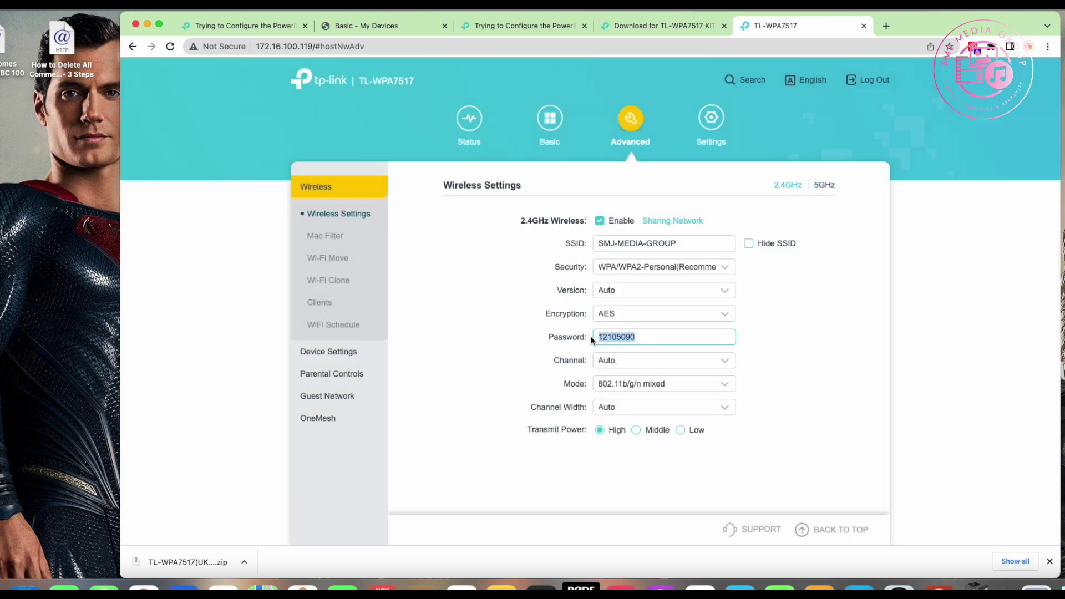
{"action": "key", "text": "super+v"}
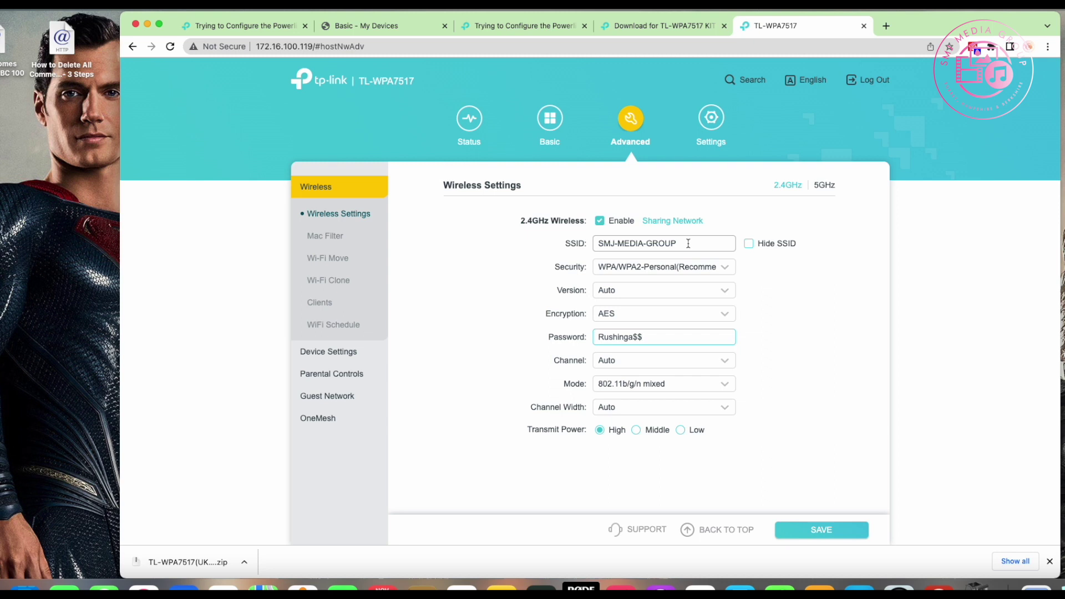
{"action": "left_click", "coordinate": [660, 337]}
{"action": "left_click", "coordinate": [804, 530]}
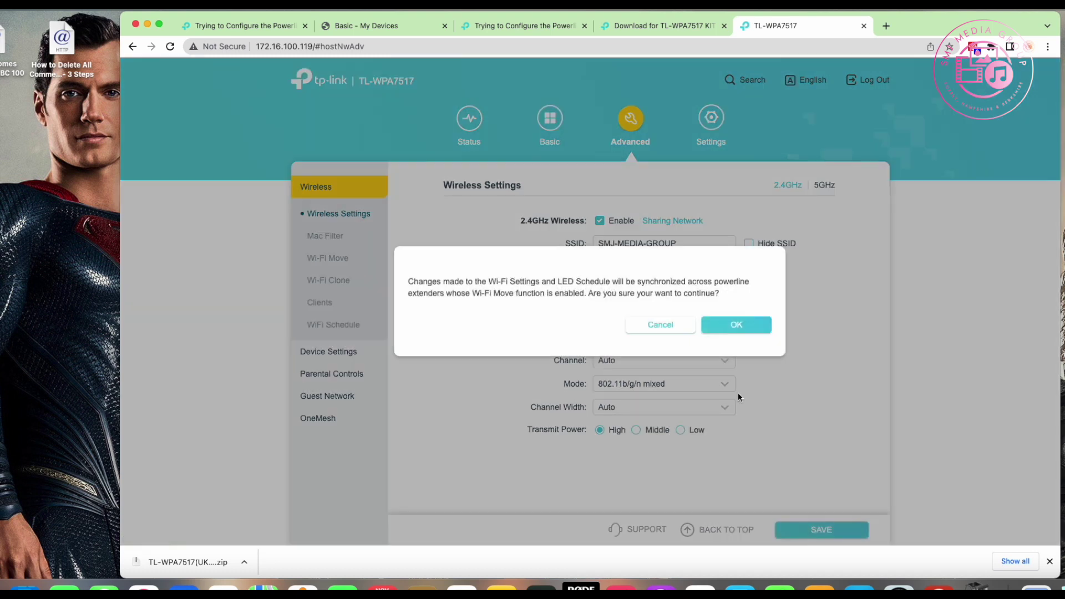
{"action": "left_click", "coordinate": [728, 329]}
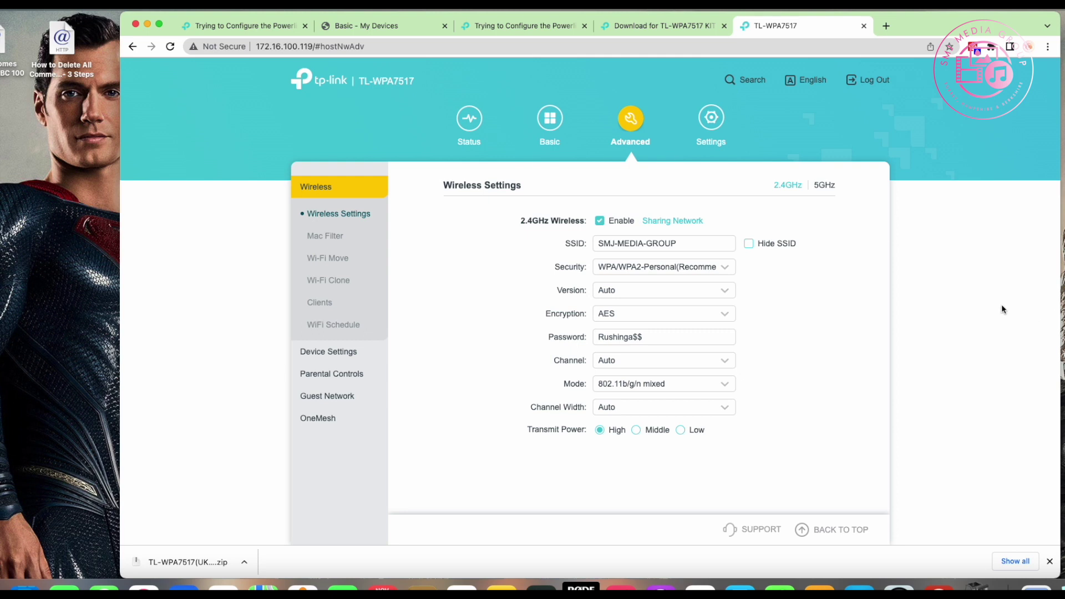
Reboot the extender from Settings > Reboot, confirming with YES.
{"action": "left_click", "coordinate": [709, 131]}
{"action": "left_click", "coordinate": [314, 254]}
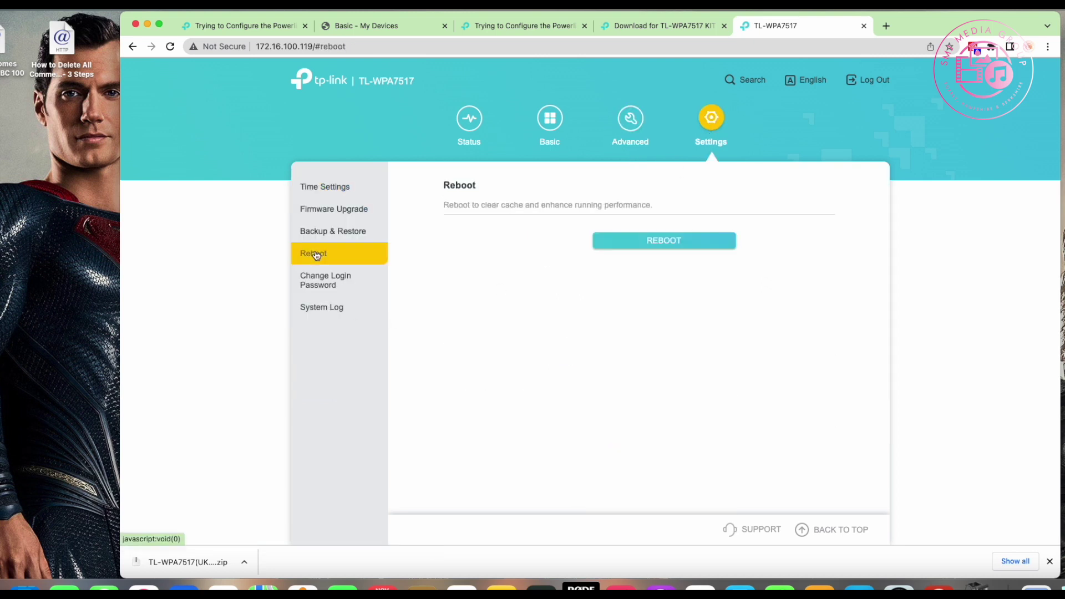
{"action": "left_click", "coordinate": [668, 243]}
{"action": "left_click", "coordinate": [738, 319]}
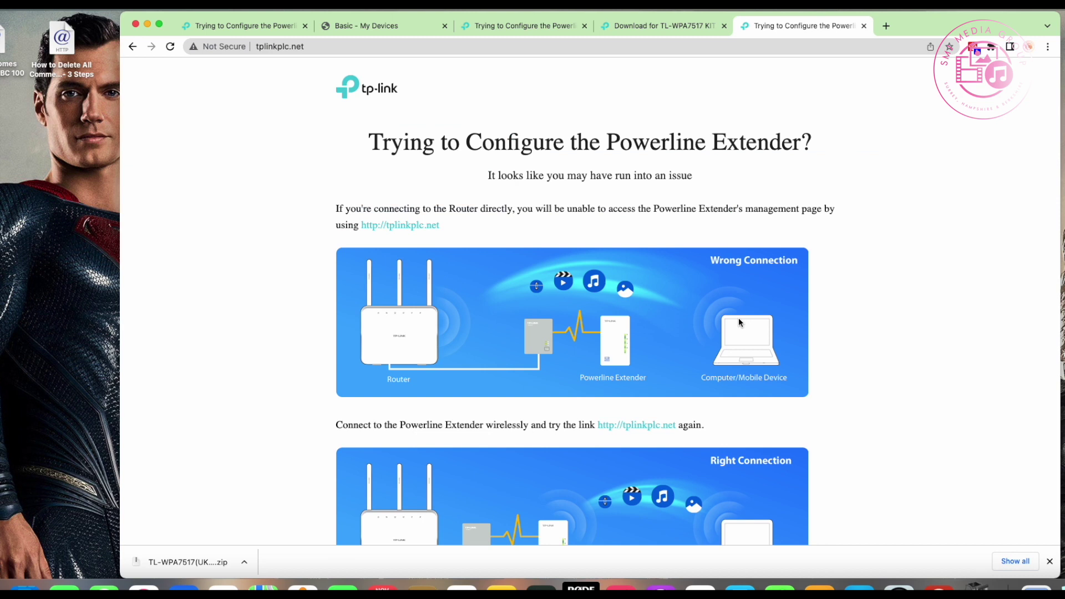
Load 172.16.100.119 in Chrome's address bar to reach the extender's login page.
{"action": "left_click", "coordinate": [406, 47]}
{"action": "type", "text": "172"}
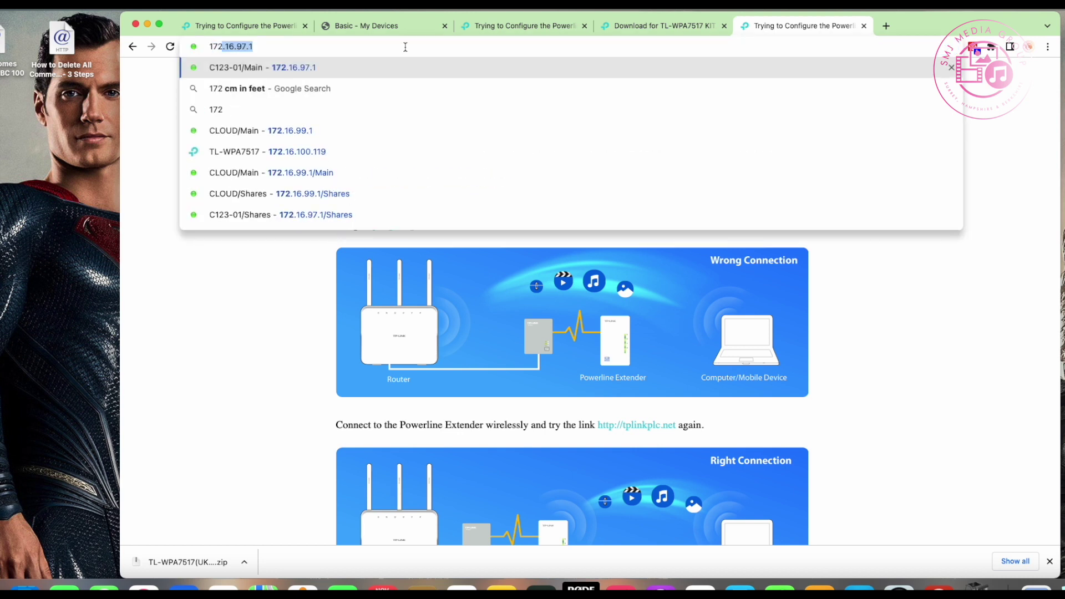
{"action": "type", "text": ".16"}
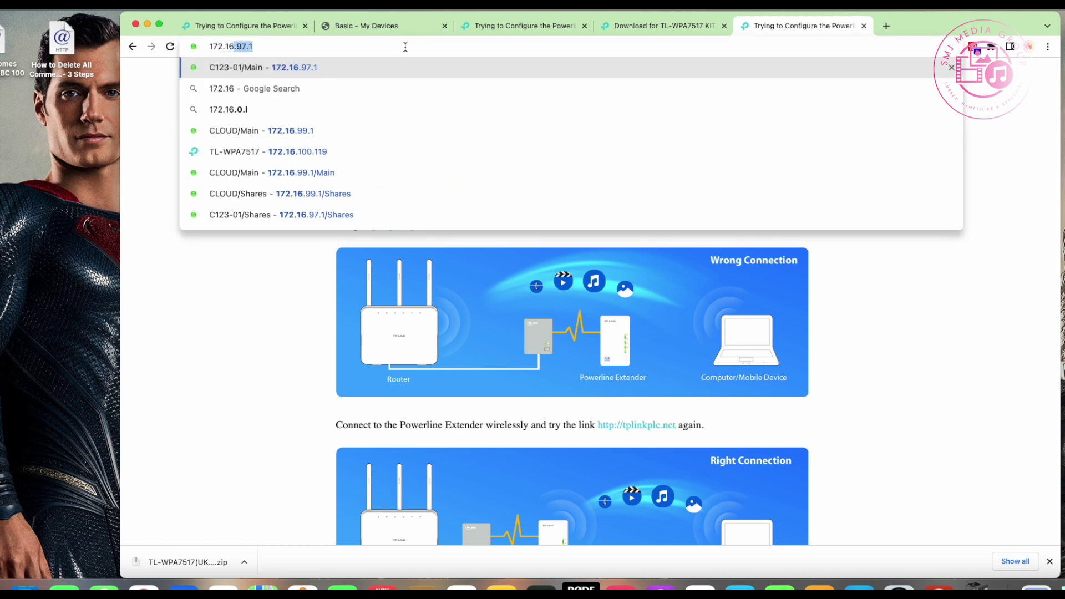
{"action": "type", "text": ".100.119"}
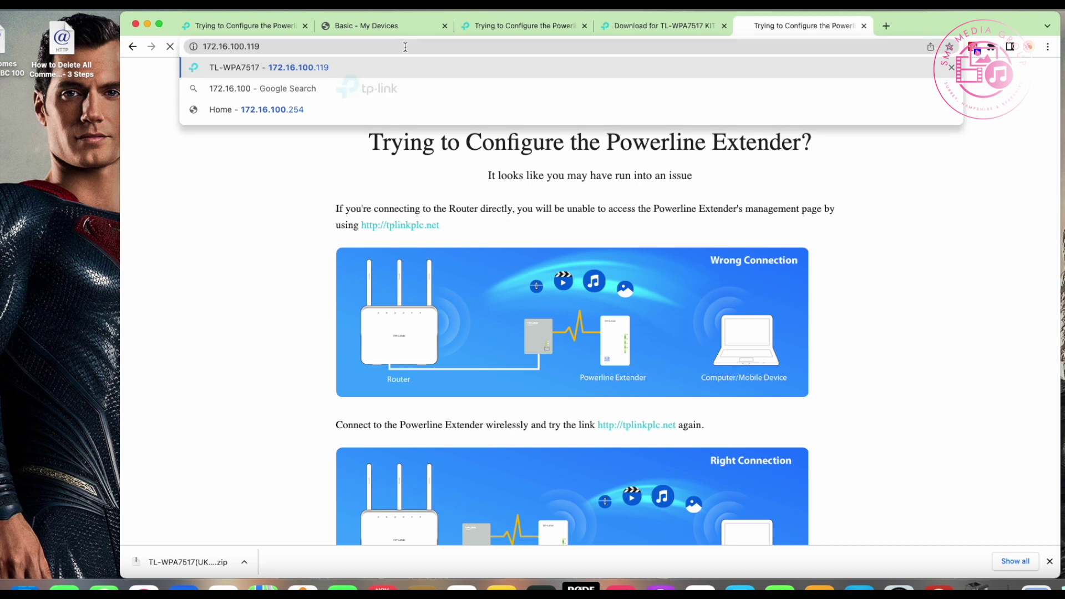
{"action": "key", "text": "Return"}
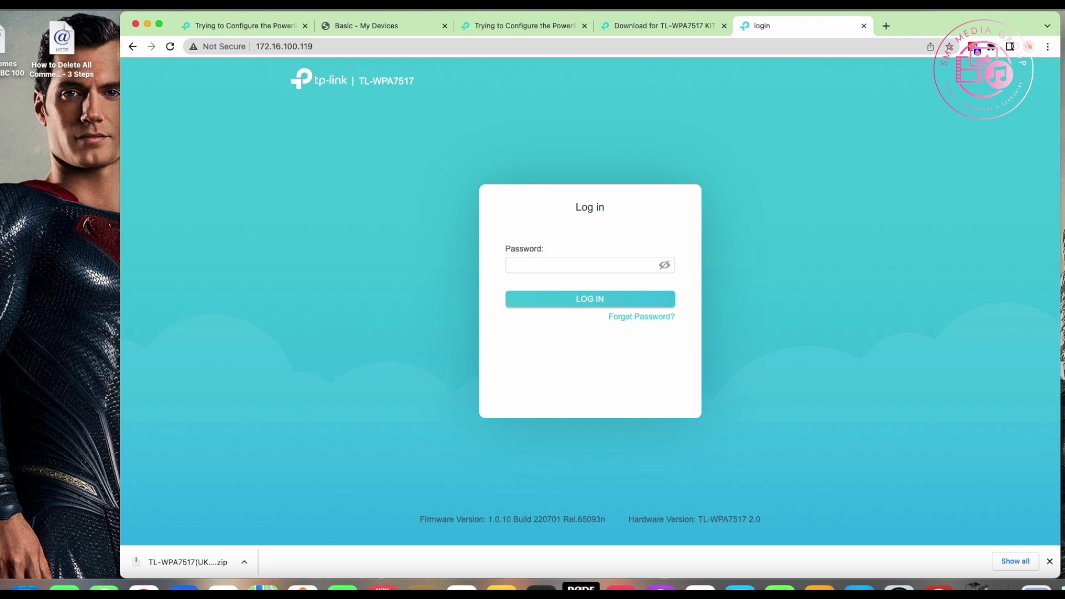
Log back in with the admin password to reach the Status page.
{"action": "left_click", "coordinate": [521, 271]}
{"action": "type", "text": "••"}
{"action": "key", "text": "BackSpace"}
{"action": "type", "text": "••••••••••"}
{"action": "key", "text": "Return"}
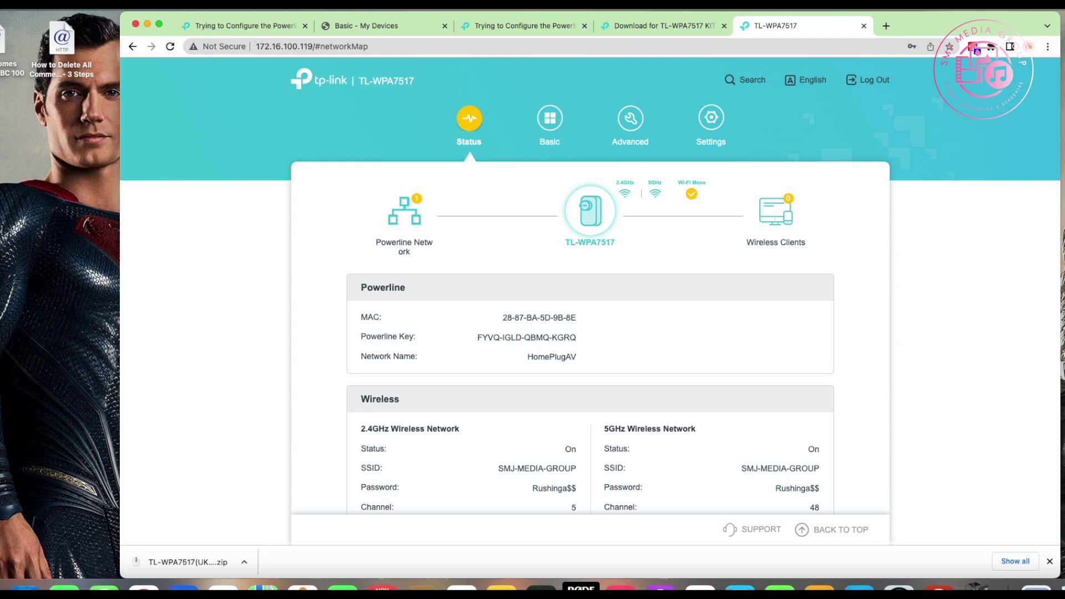
Scroll the Status page to check SMJ-MEDIA-GROUP on channels 5 and 48, guest networks off.
{"action": "scroll", "coordinate": [592, 275], "scroll_direction": "down", "scroll_amount": 3}
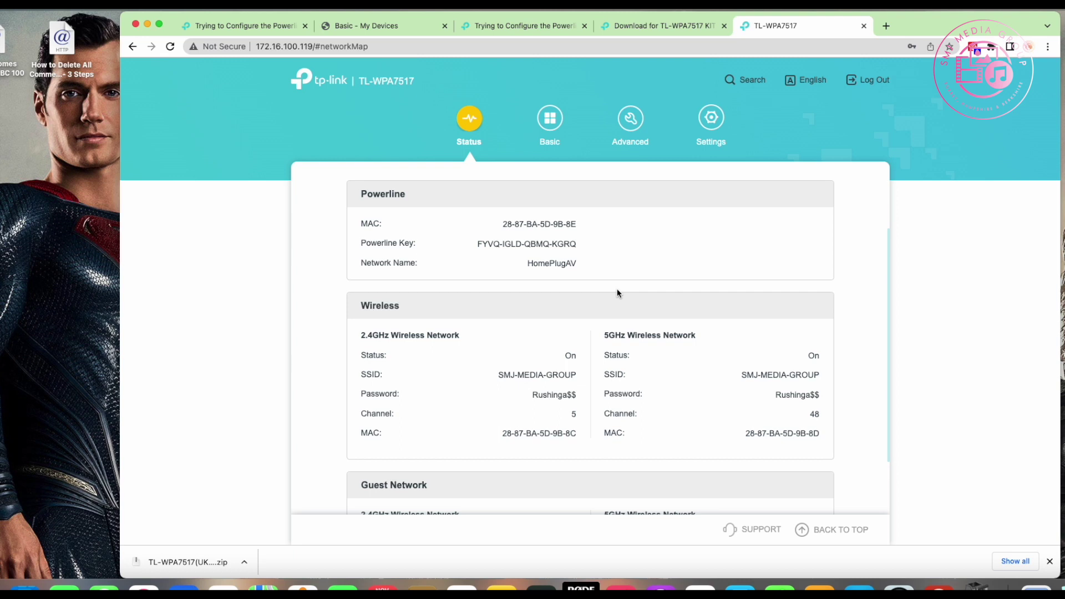
{"action": "scroll", "coordinate": [617, 293], "scroll_direction": "down", "scroll_amount": 1}
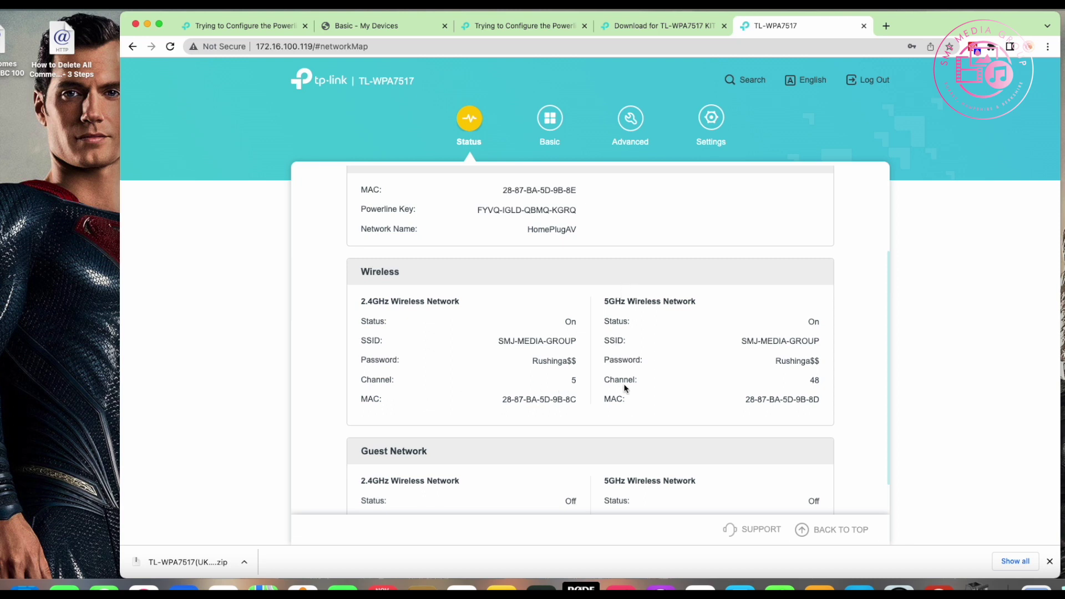
{"action": "scroll", "coordinate": [543, 388], "scroll_direction": "down", "scroll_amount": 1}
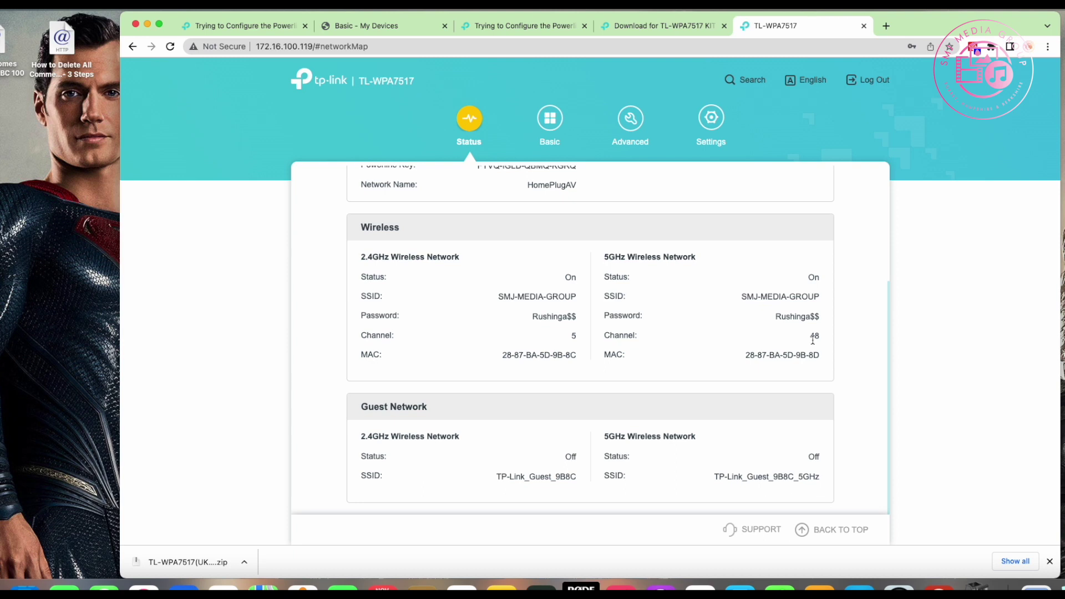
Review the 2.4GHz channel options in Advanced wireless settings, leaving the channel on Auto.
{"action": "left_click", "coordinate": [717, 128]}
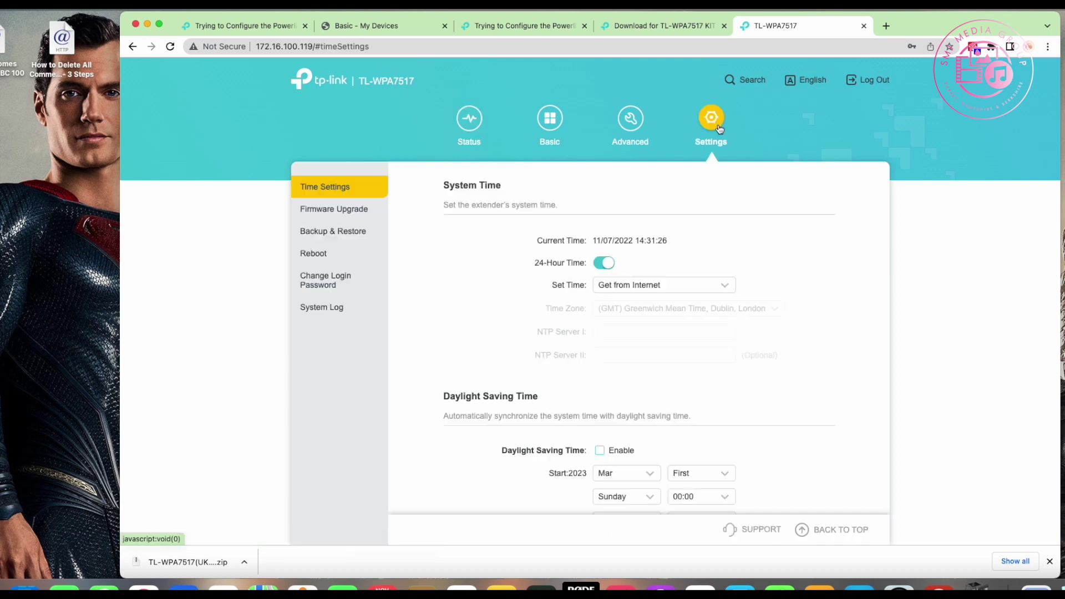
{"action": "left_click", "coordinate": [622, 119]}
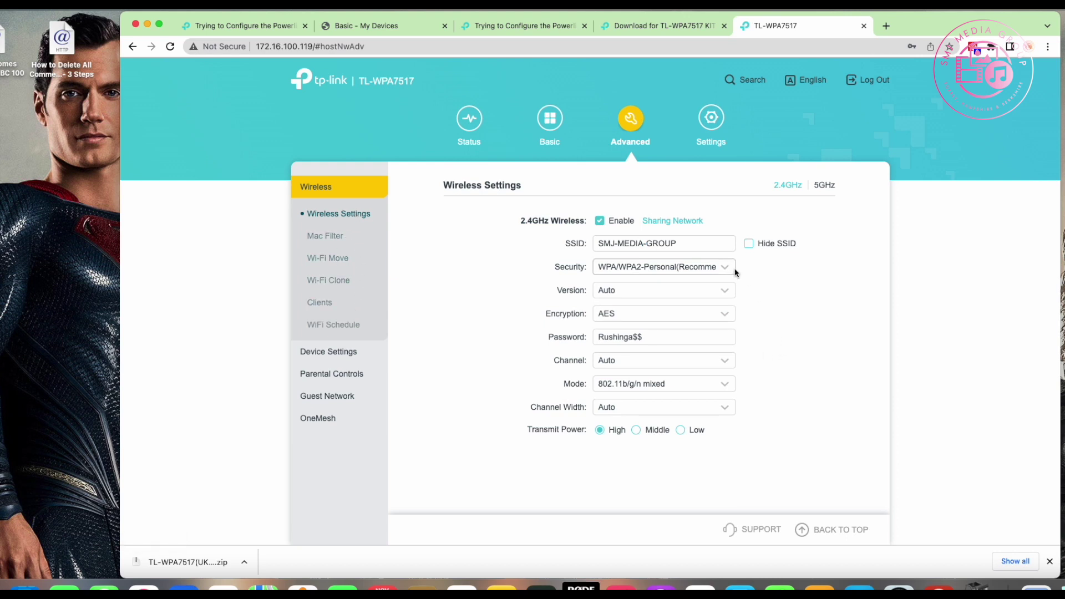
{"action": "left_click", "coordinate": [731, 365]}
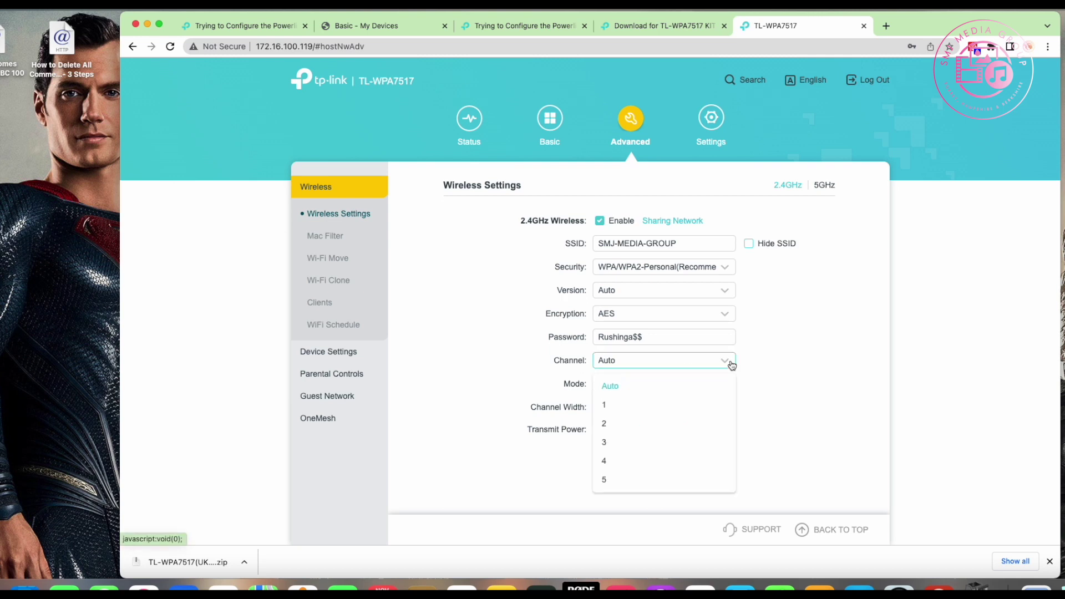
{"action": "scroll", "coordinate": [644, 478], "scroll_direction": "down", "scroll_amount": 4}
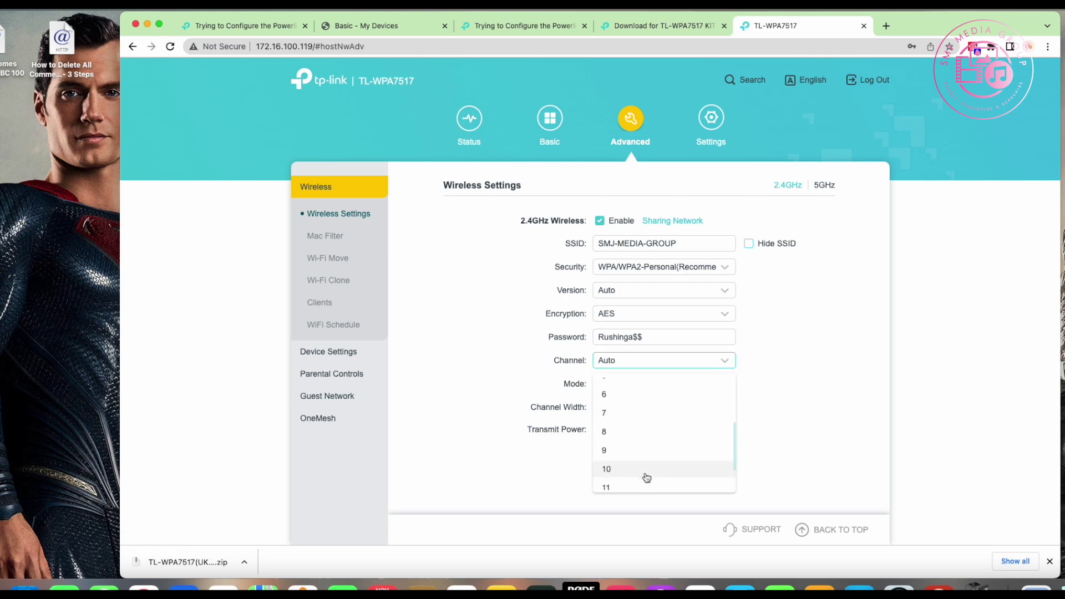
{"action": "scroll", "coordinate": [647, 478], "scroll_direction": "up", "scroll_amount": 1}
{"action": "scroll", "coordinate": [647, 478], "scroll_direction": "up", "scroll_amount": 2}
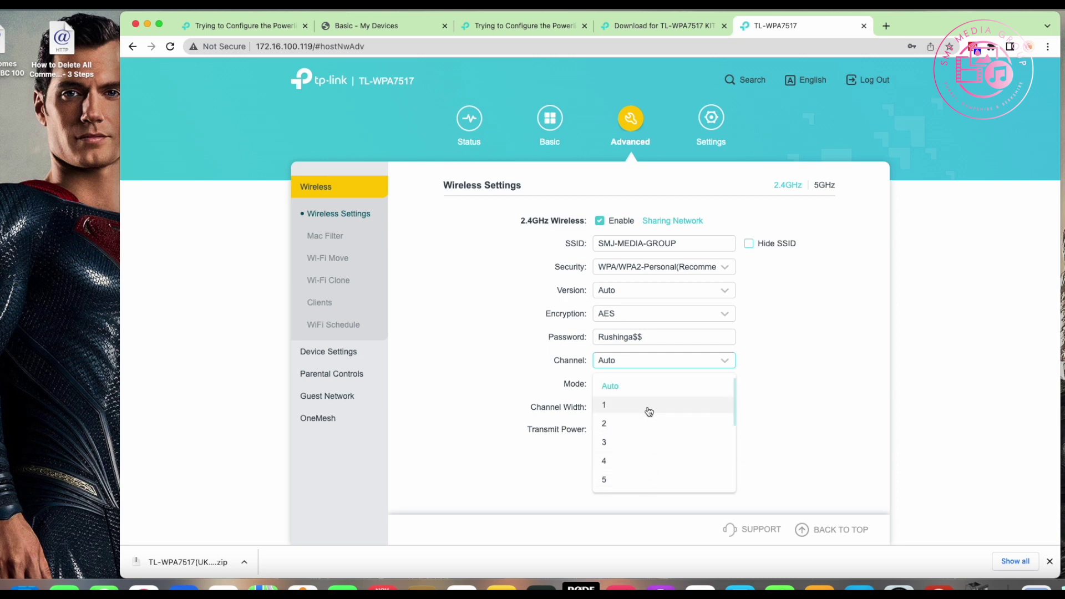
{"action": "scroll", "coordinate": [654, 447], "scroll_direction": "down", "scroll_amount": 4}
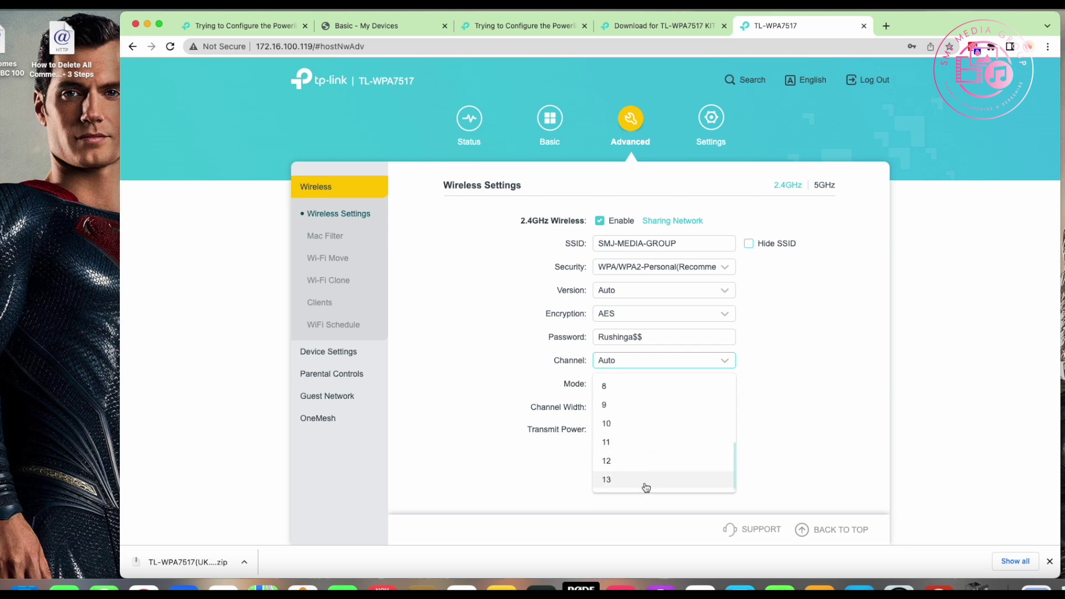
{"action": "left_click", "coordinate": [784, 407]}
Review the 5GHz band's channel options, leaving its channel on Auto.
{"action": "left_click", "coordinate": [825, 186]}
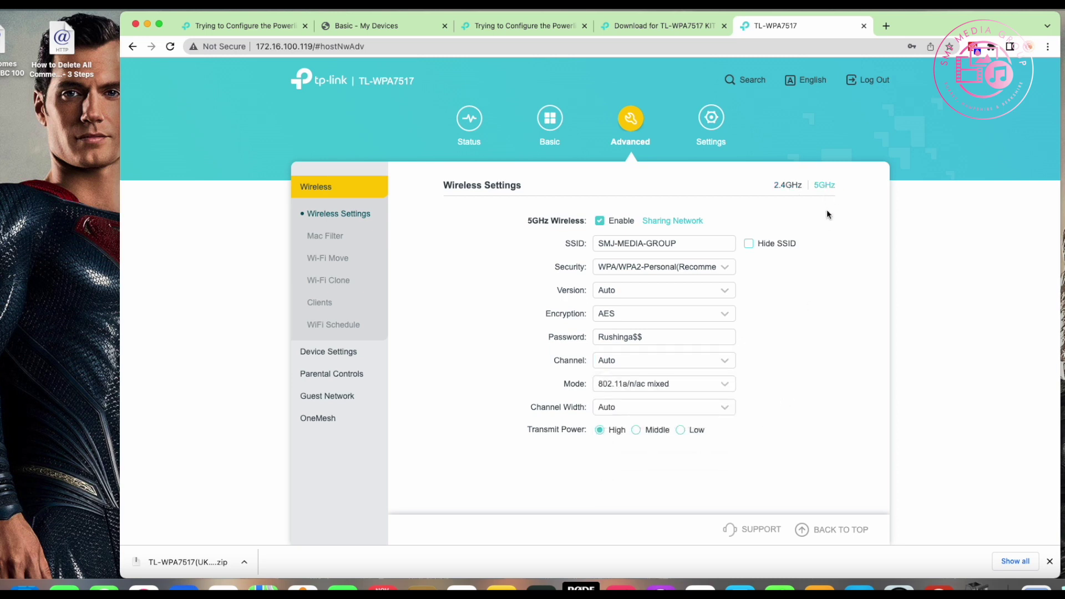
{"action": "left_click", "coordinate": [729, 361]}
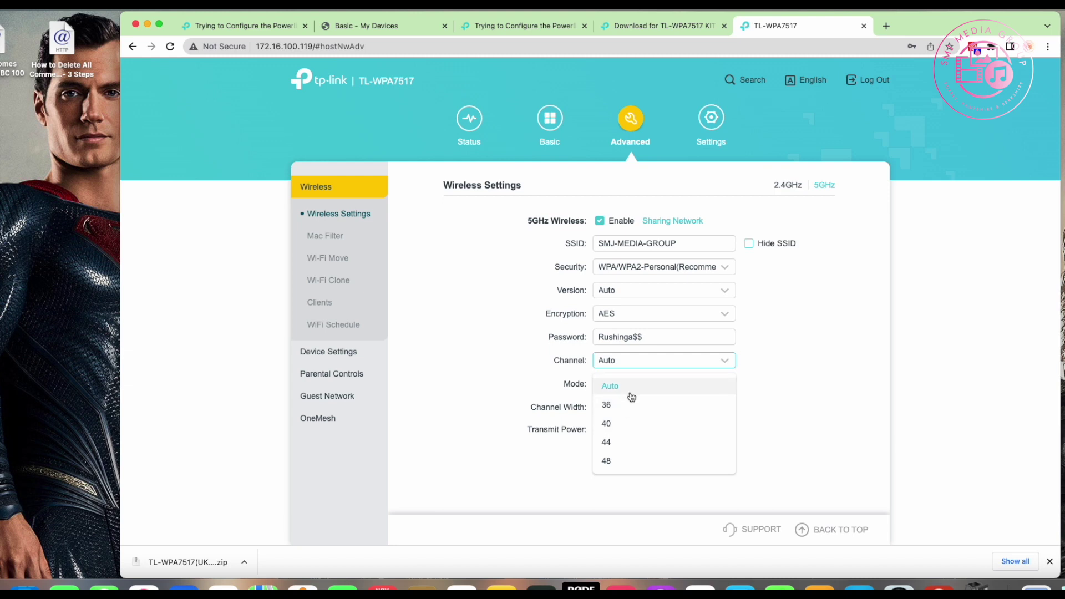
{"action": "left_click", "coordinate": [836, 385]}
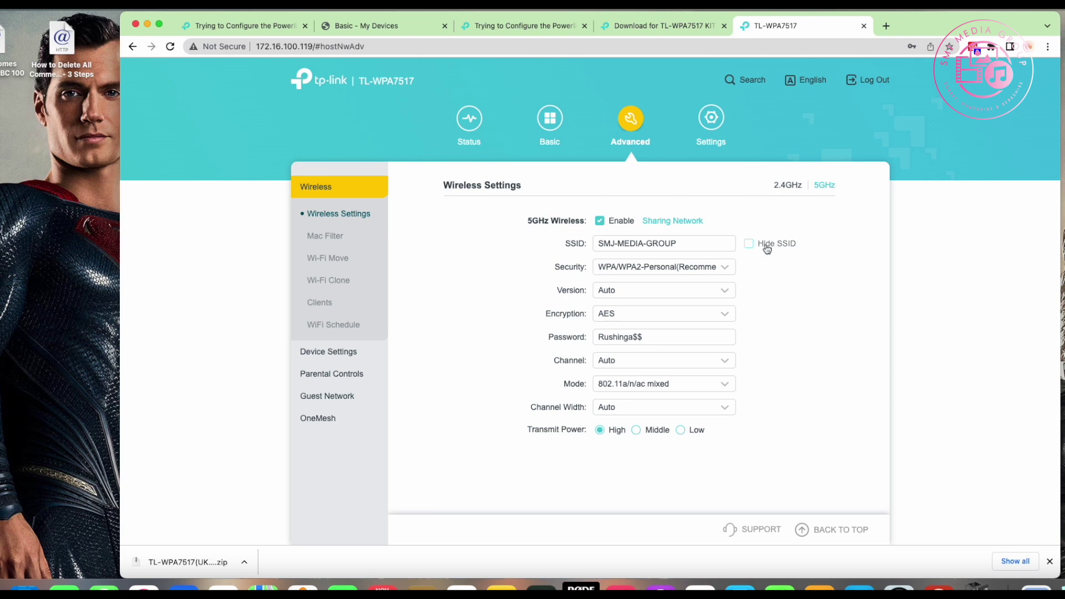
Return to Status and confirm both SMJ-MEDIA-GROUP bands are on, guest networks off.
{"action": "left_click", "coordinate": [469, 126]}
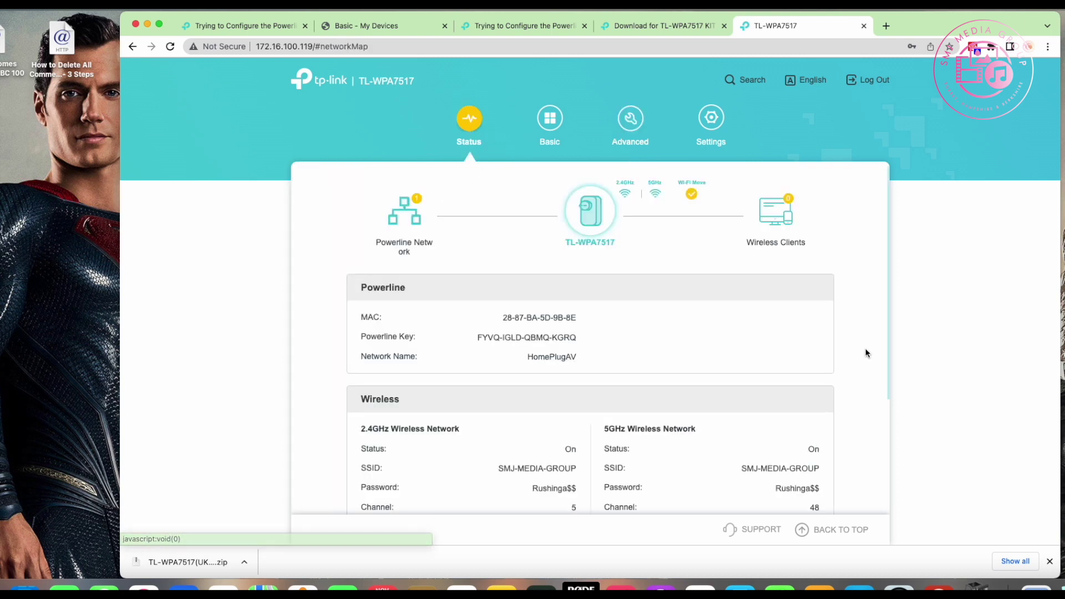
{"action": "scroll", "coordinate": [866, 351], "scroll_direction": "down", "scroll_amount": 3}
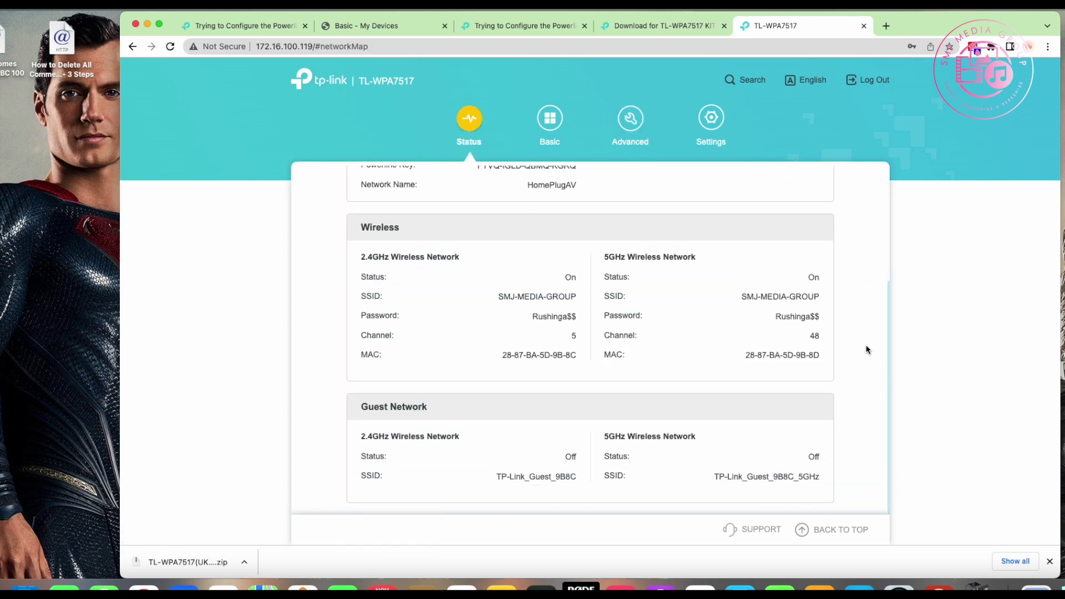
{"action": "scroll", "coordinate": [868, 351], "scroll_direction": "up", "scroll_amount": 3}
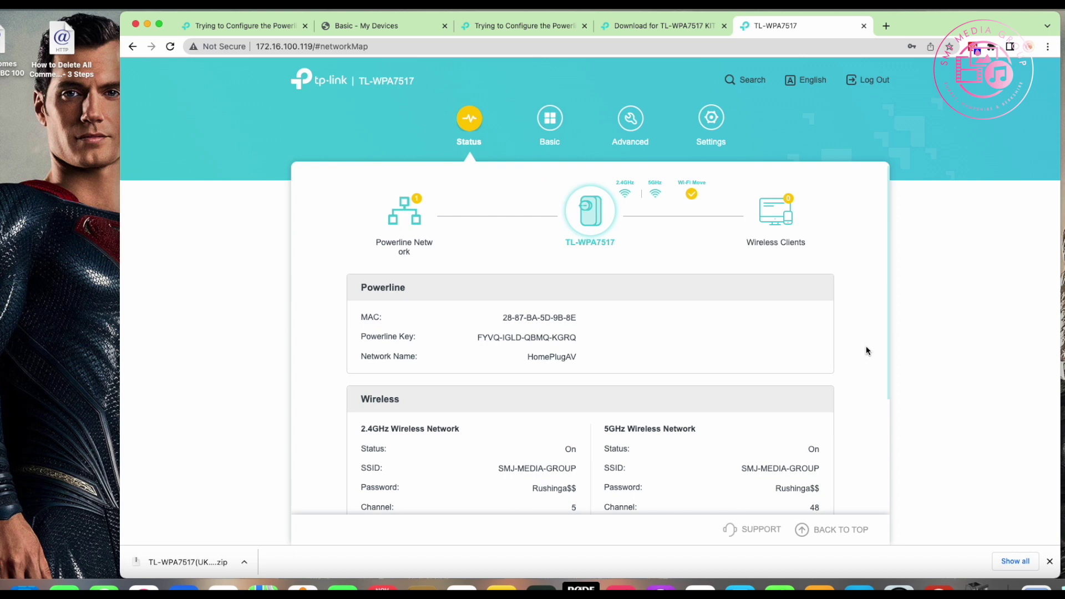
{"action": "scroll", "coordinate": [869, 351], "scroll_direction": "down", "scroll_amount": 3}
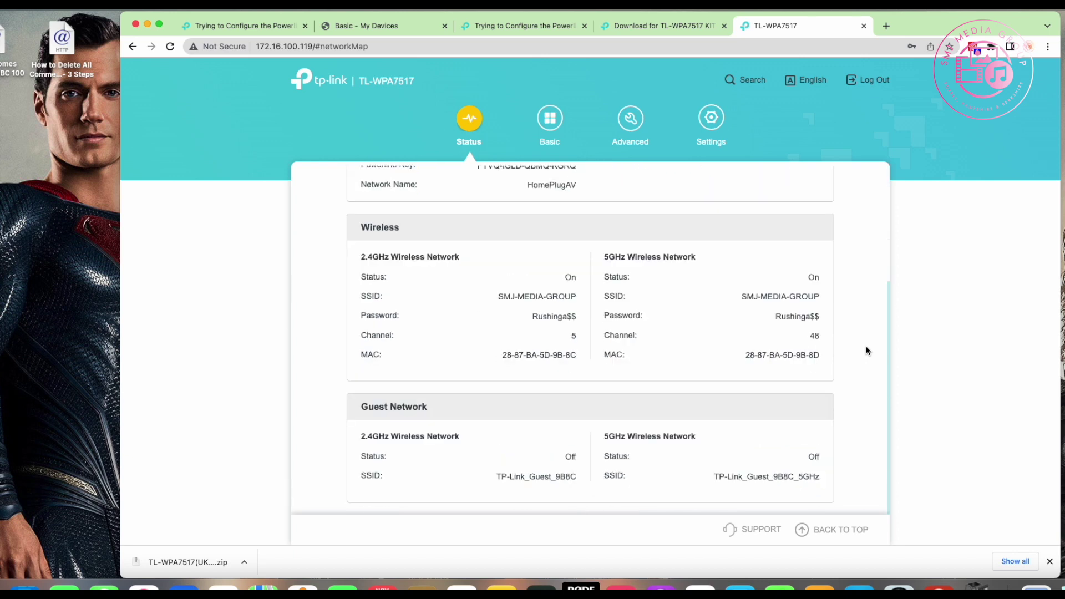